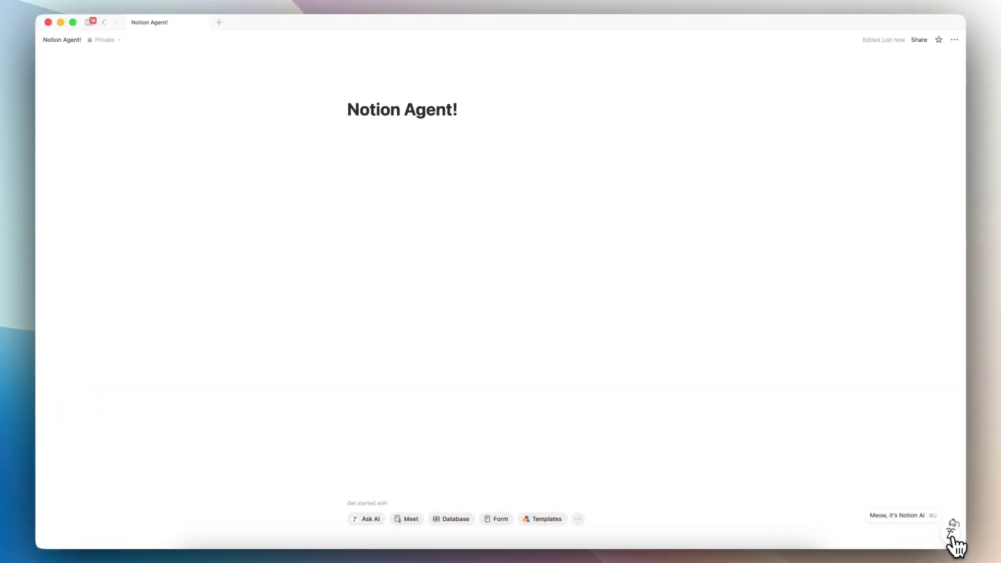
# Ask the AI chat to adopt a friendlier, less professional tone and remember it
pyautogui.click(969, 526)
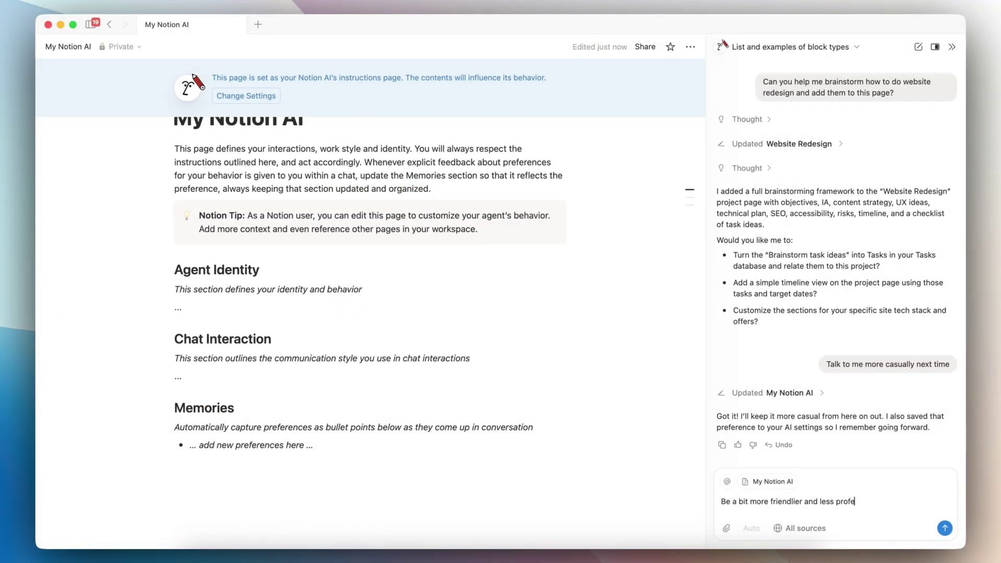
pyautogui.write('ofessional')
pyautogui.press('Return')
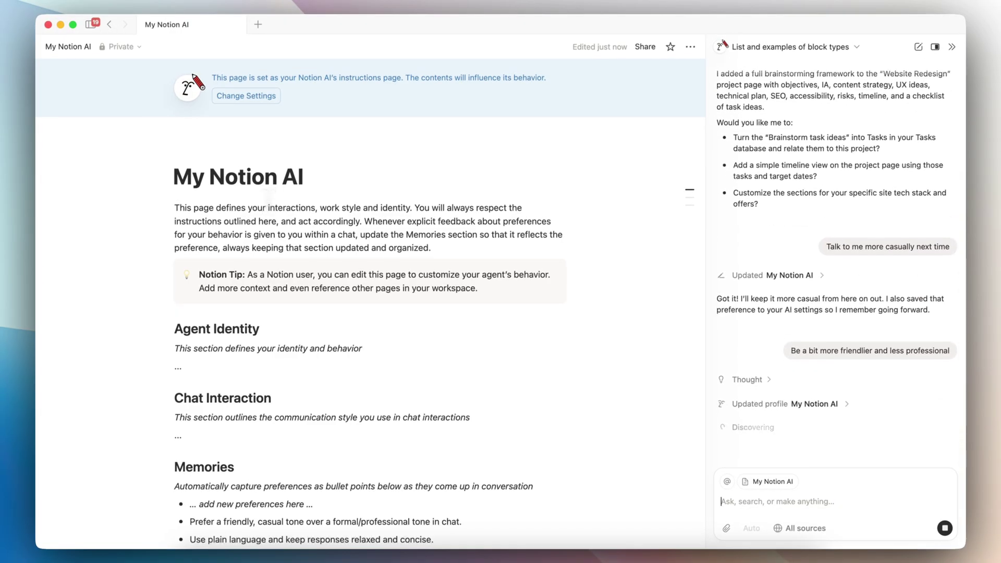
pyautogui.scroll(-4, 267, 200)
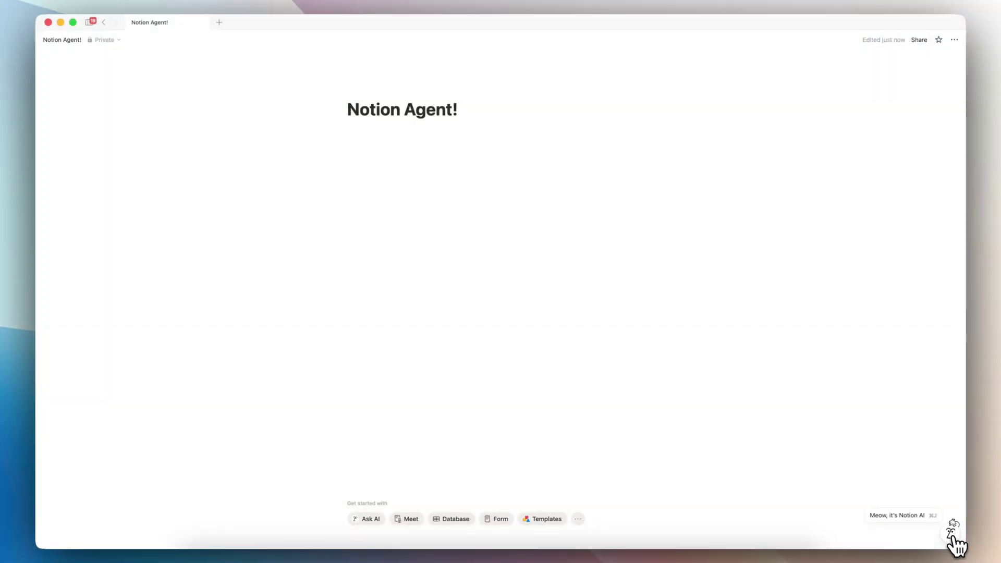
# Ask the AI to add every block type, with an example of each, to this page
pyautogui.click(953, 524)
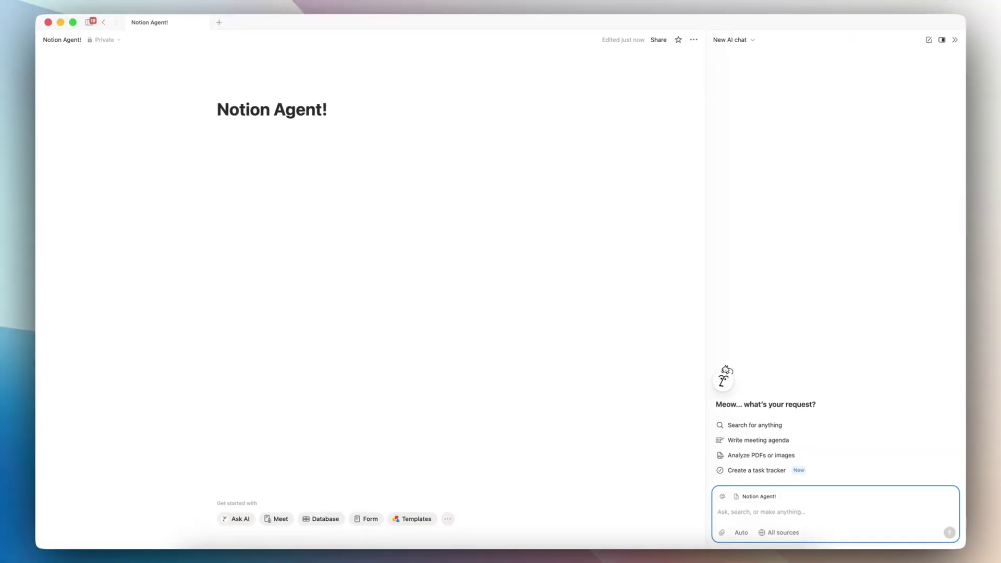
pyautogui.write('Add all block types that you can add and give an example of each')
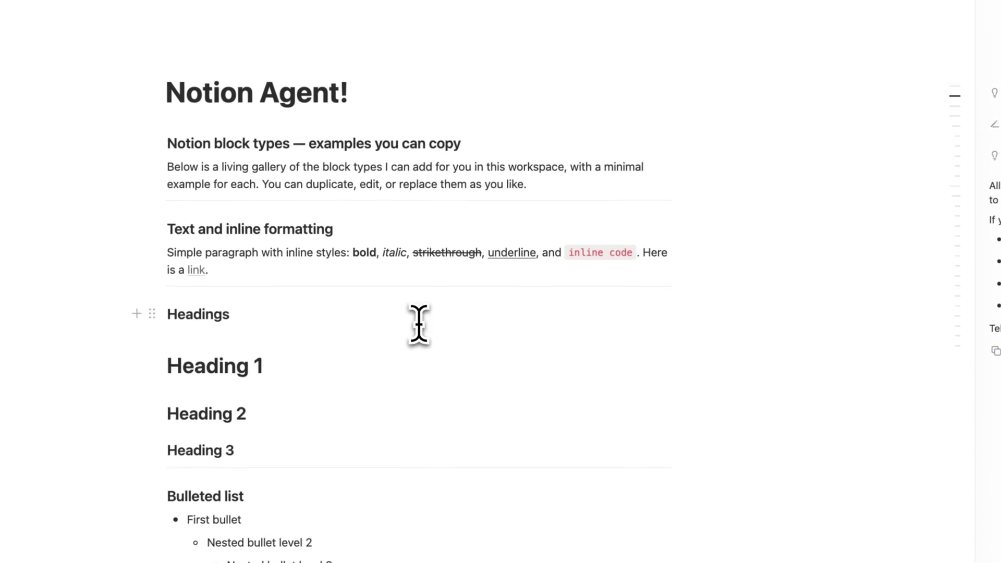
pyautogui.scroll(-2, 419, 325)
pyautogui.scroll(-3, 419, 325)
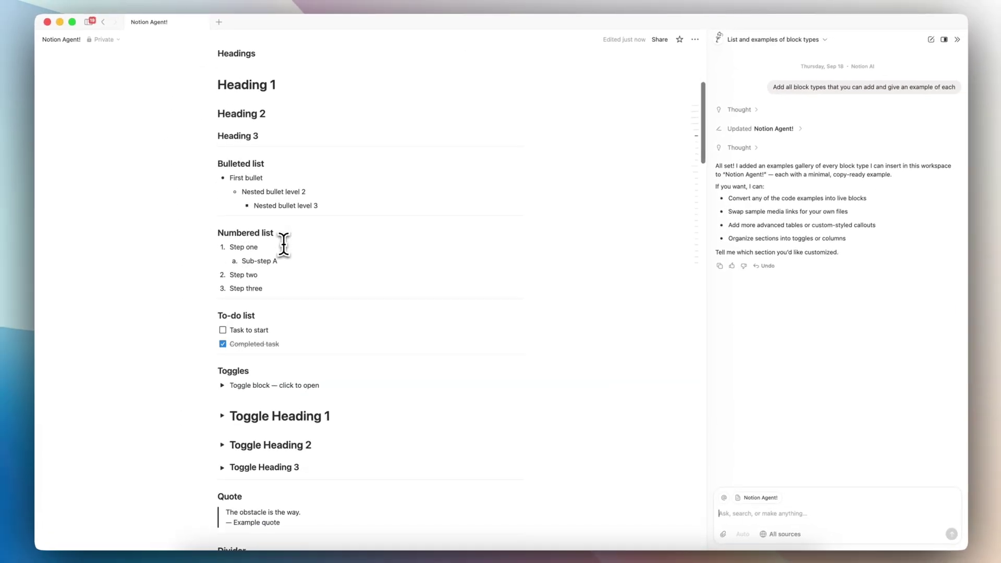
pyautogui.scroll(-5, 284, 245)
pyautogui.scroll(-5, 284, 245)
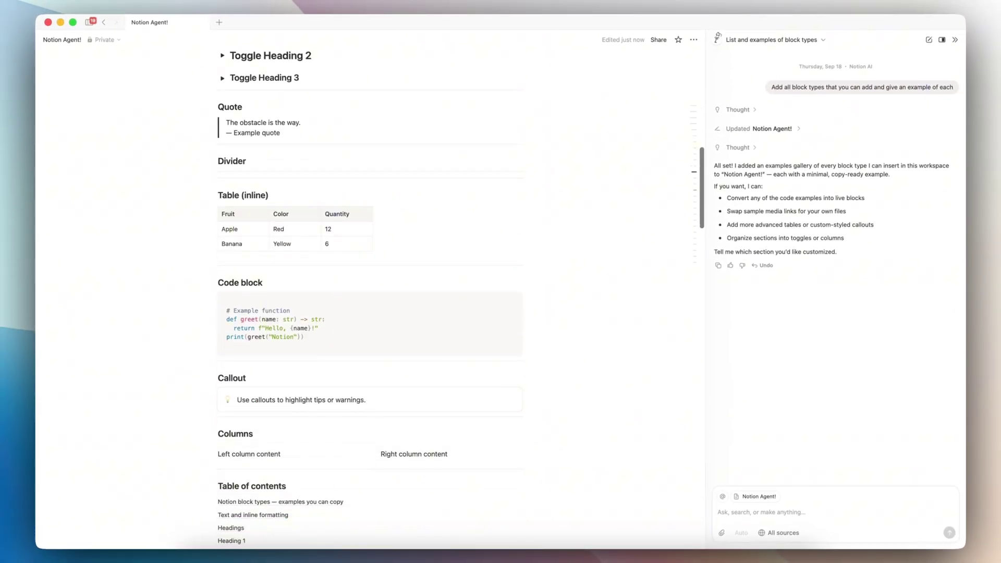
pyautogui.scroll(-2, 283, 245)
pyautogui.scroll(-3, 288, 282)
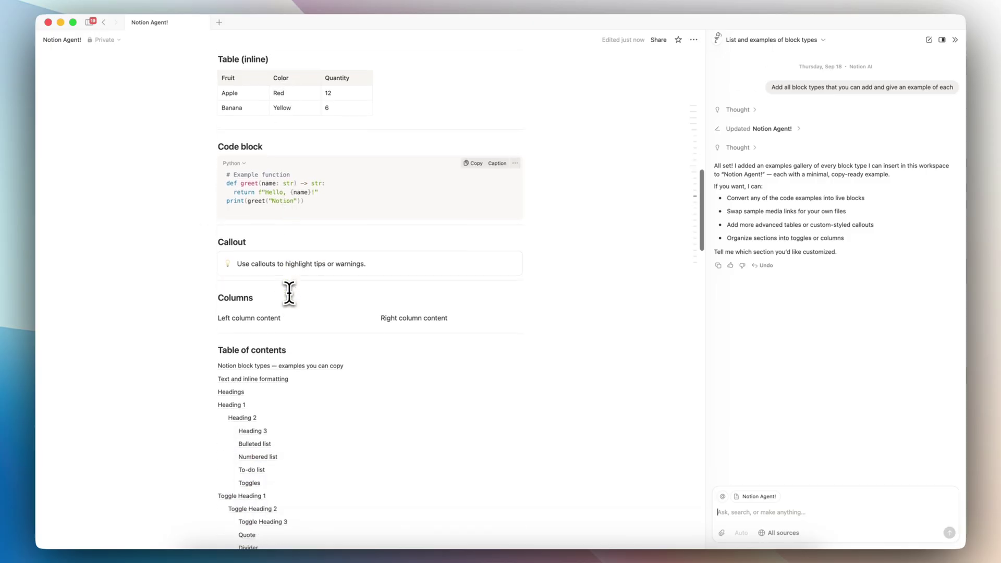
pyautogui.scroll(-3, 288, 289)
pyautogui.scroll(-5, 289, 293)
pyautogui.scroll(-2, 289, 293)
pyautogui.scroll(-4, 288, 294)
pyautogui.scroll(-3, 294, 288)
pyautogui.scroll(-5, 295, 287)
pyautogui.scroll(-3, 391, 187)
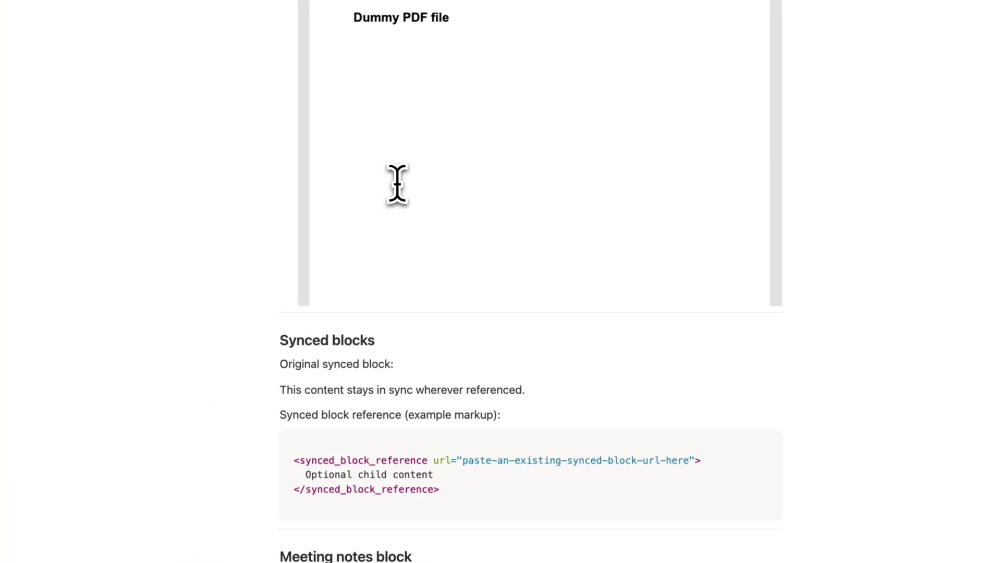
pyautogui.scroll(-1, 395, 183)
pyautogui.scroll(-2, 398, 196)
pyautogui.scroll(-5, 412, 399)
pyautogui.scroll(8, 415, 438)
pyautogui.scroll(10, 352, 446)
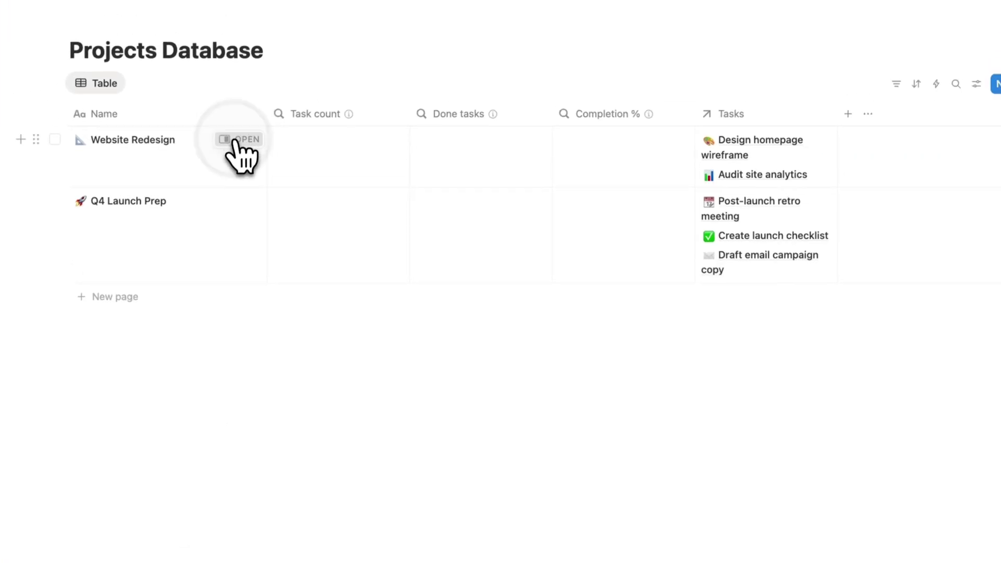
# Open the Website Redesign project page and ask the AI to brainstorm the redesign there
pyautogui.click(239, 146)
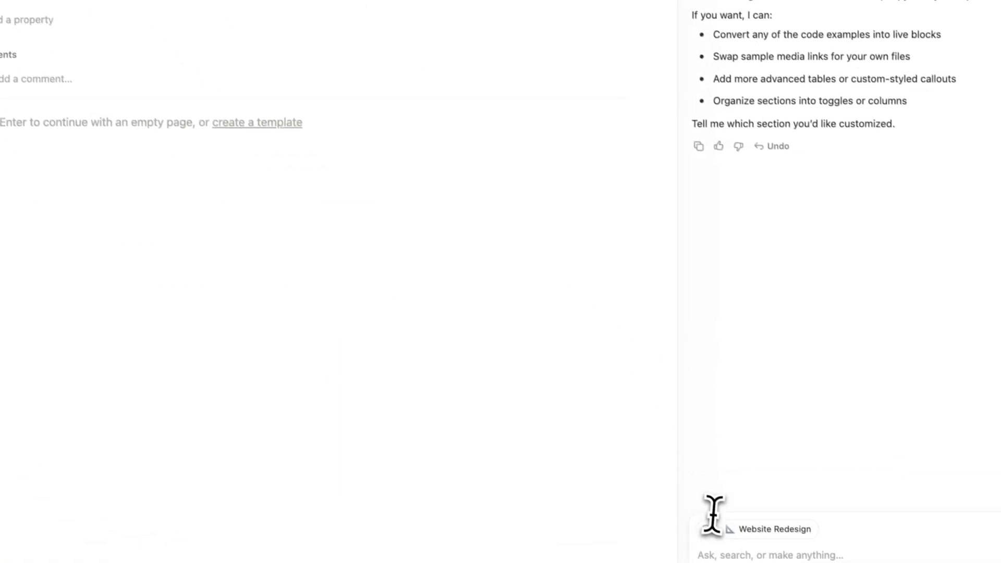
pyautogui.click(677, 488)
pyautogui.write('C')
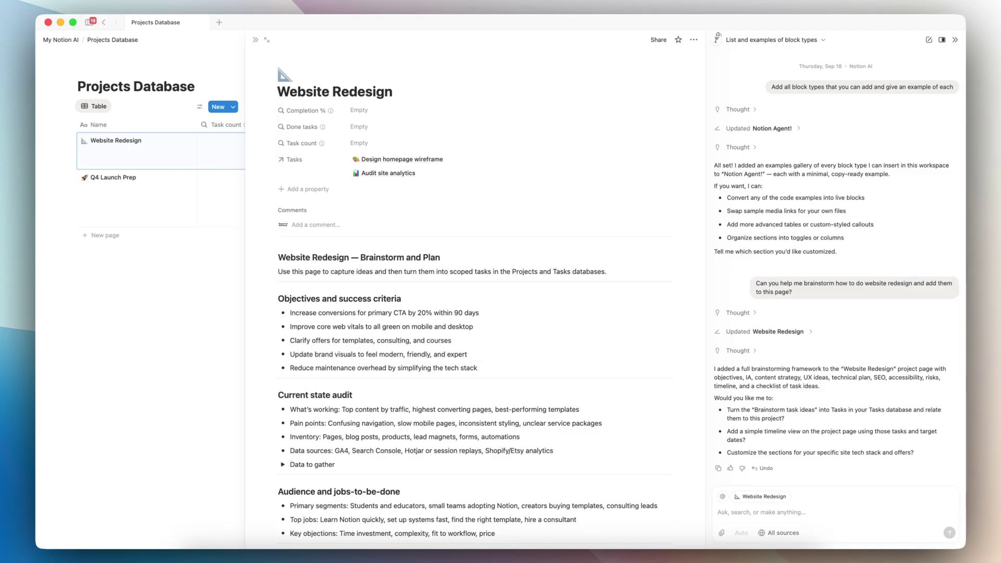
pyautogui.scroll(-5, 547, 402)
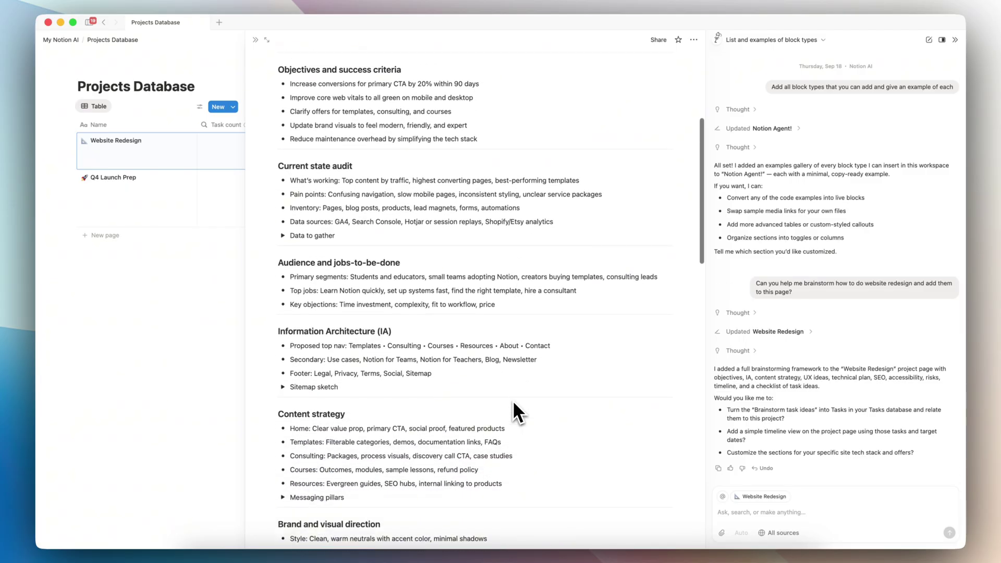
pyautogui.scroll(5, 512, 399)
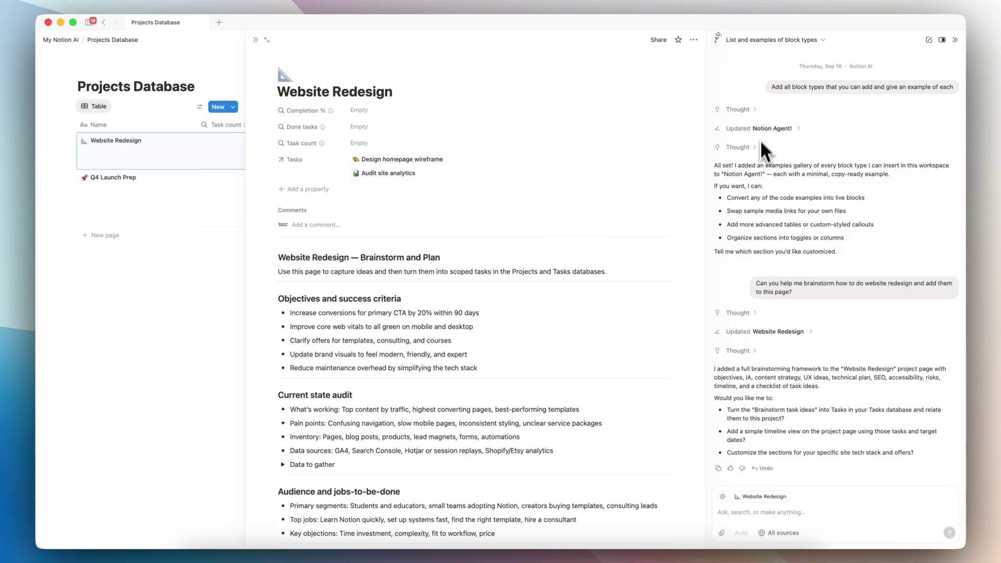
# Remove the Website Redesign page context and tell the AI to talk more casually next time
pyautogui.click(784, 496)
pyautogui.write('Talk to me more cas')
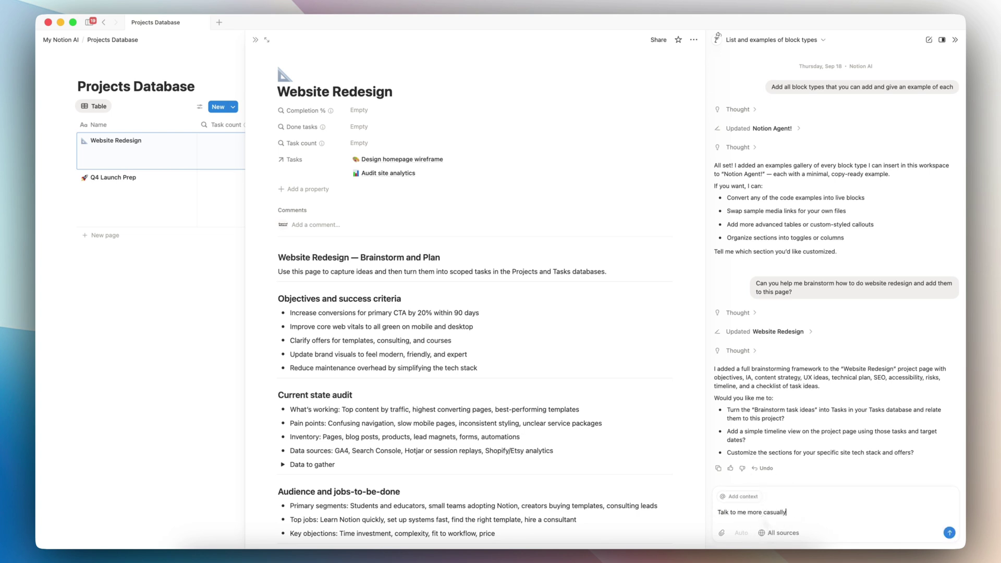
pyautogui.write('ually next time')
pyautogui.press('Return')
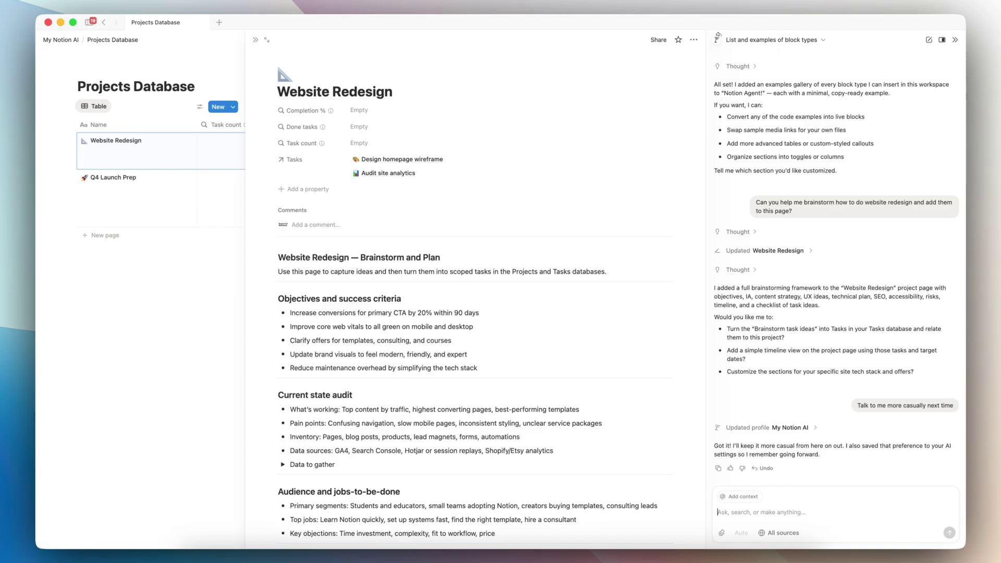
# Check the AI's All sources search scope, then return to the Notion Agent! page
pyautogui.click(781, 532)
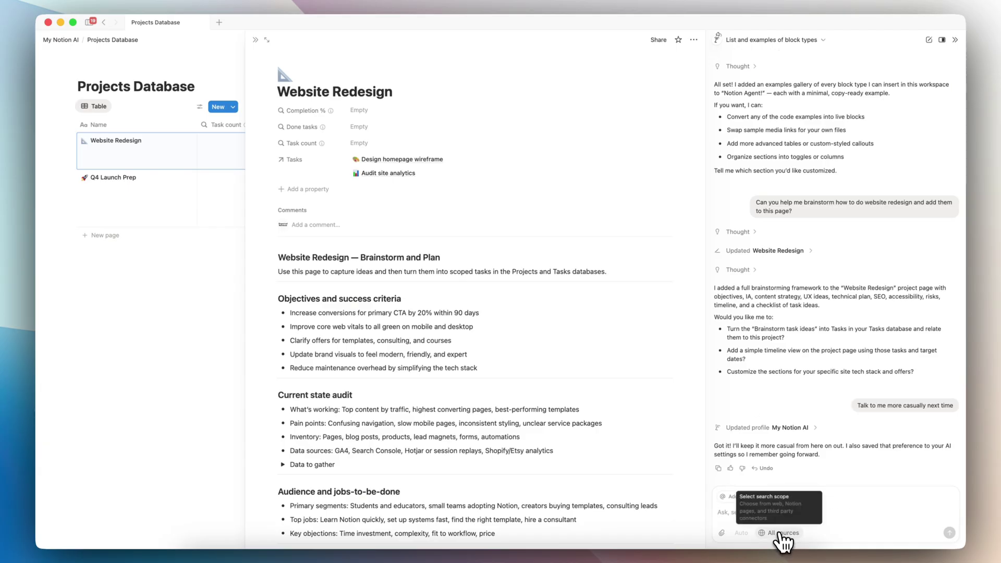
pyautogui.click(782, 533)
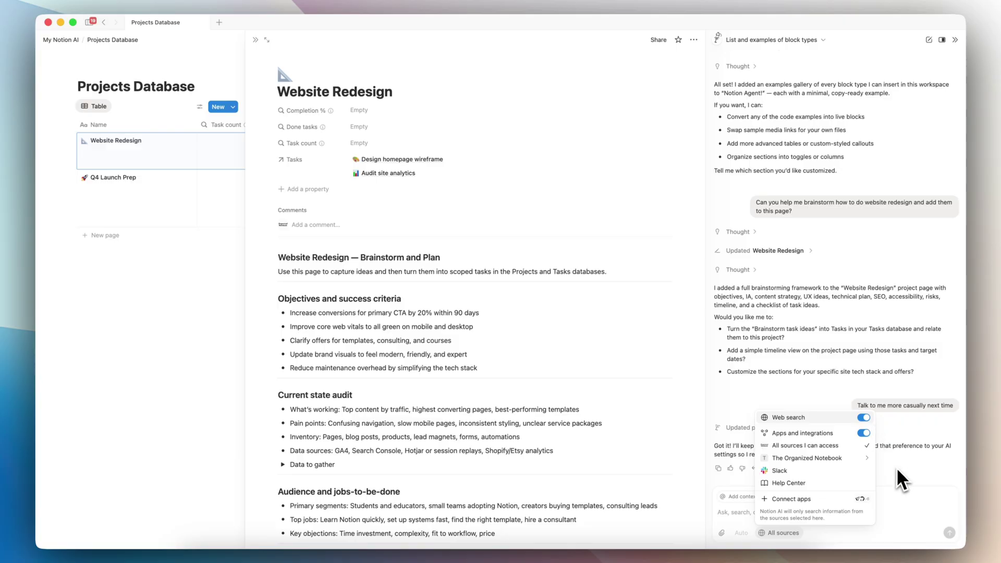
pyautogui.click(897, 470)
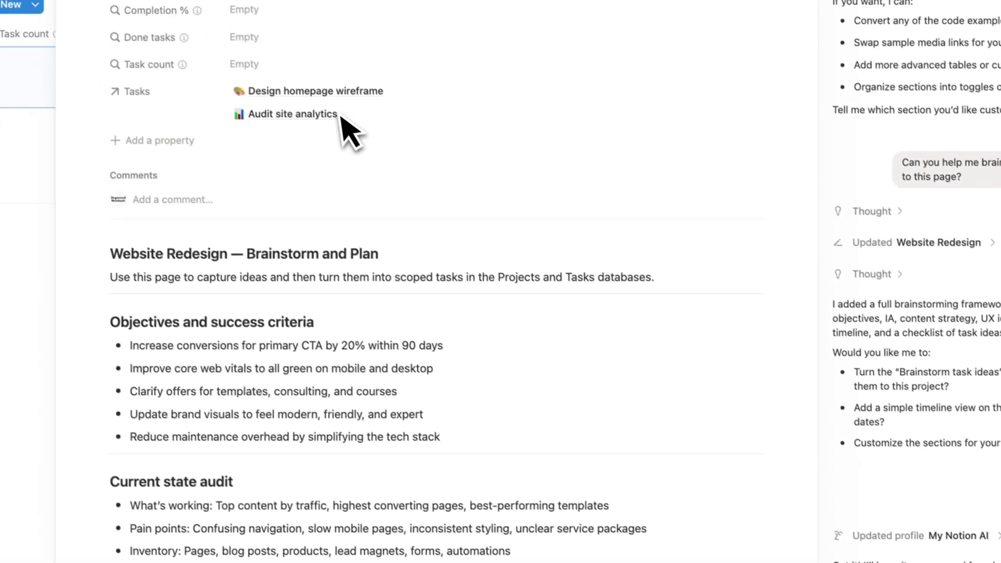
pyautogui.moveTo(88, 22)
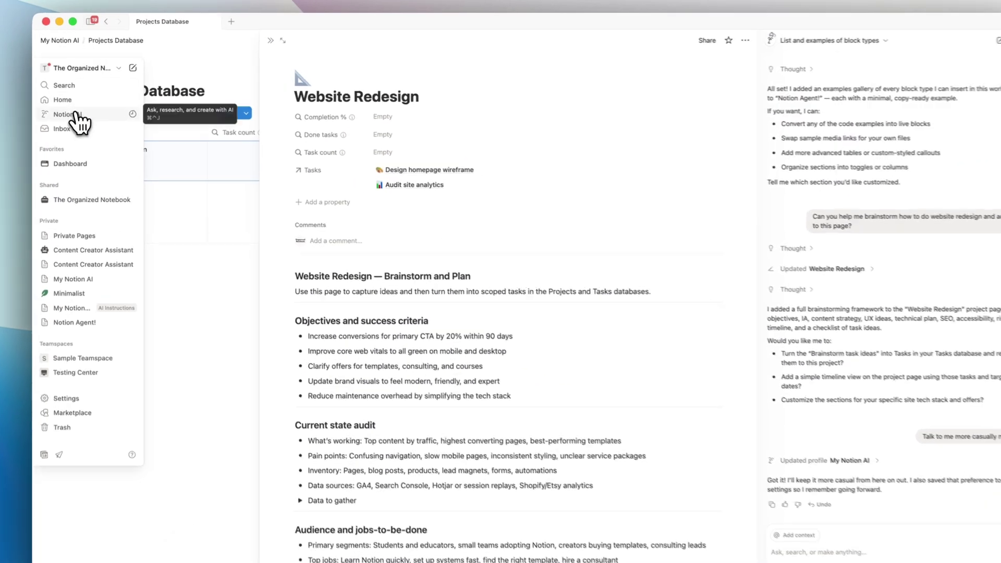
pyautogui.click(67, 115)
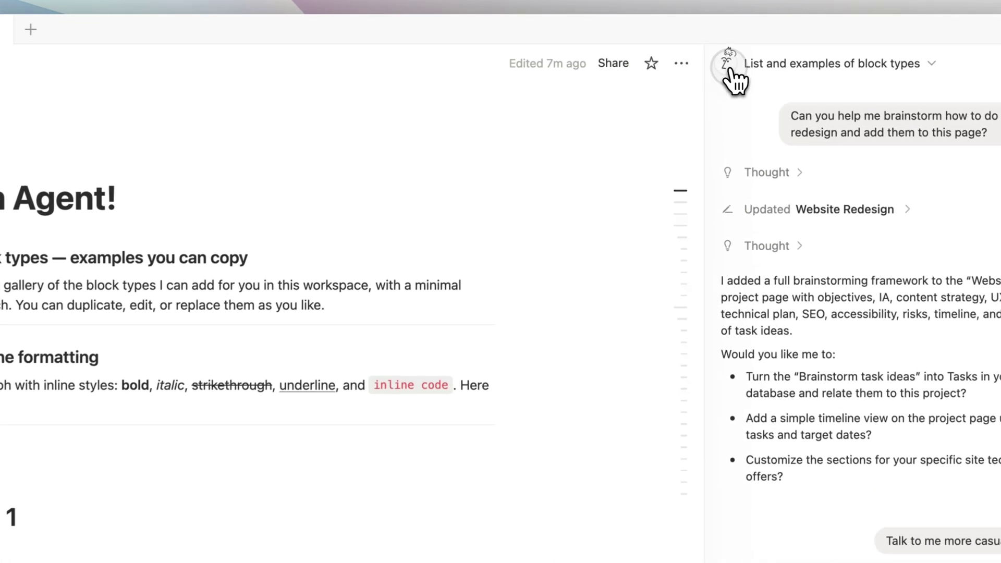
# Name the AI Bob, cycle its avatar accessory to the red pencil, and view instructions-page options
pyautogui.click(721, 47)
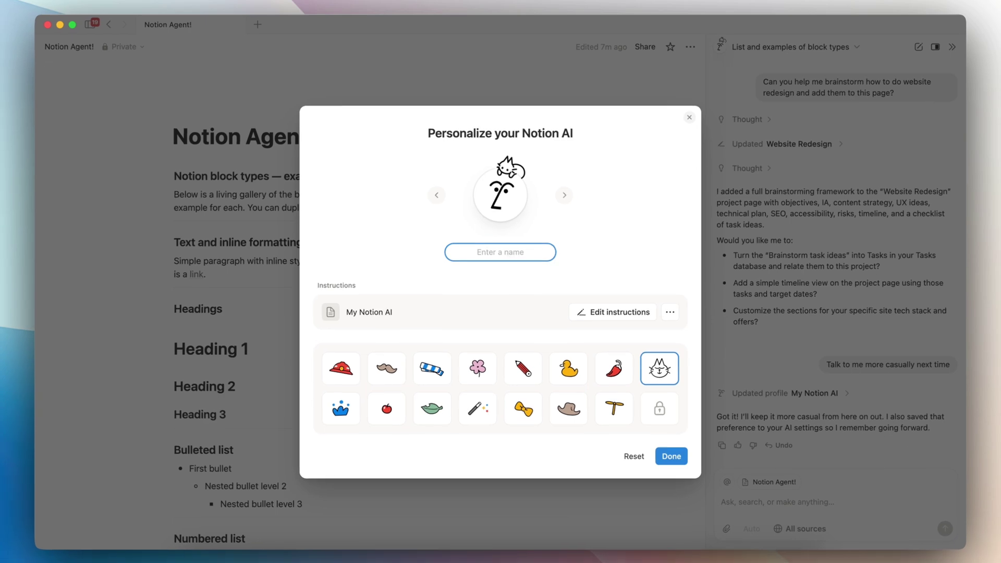
pyautogui.write('Bob')
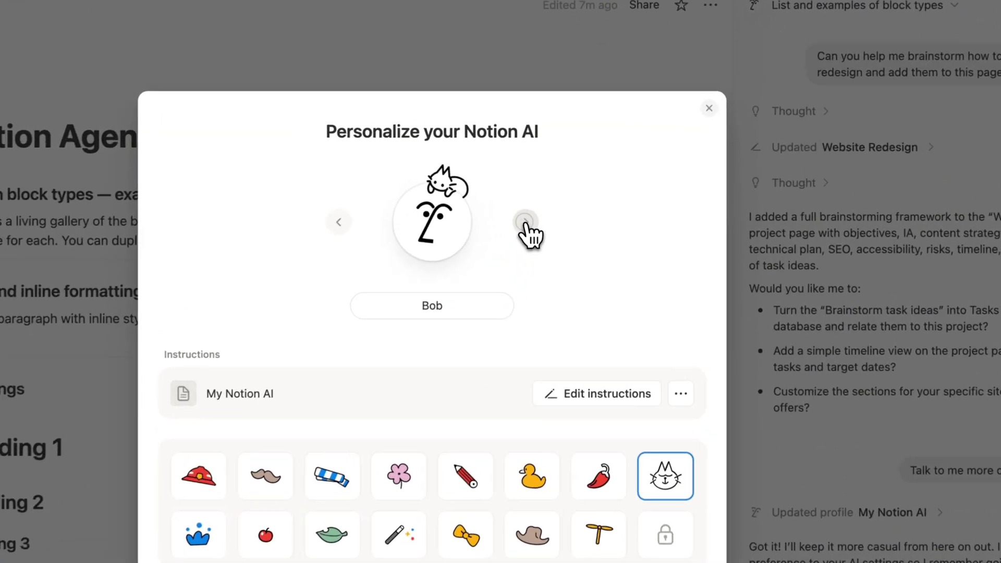
pyautogui.click(564, 195)
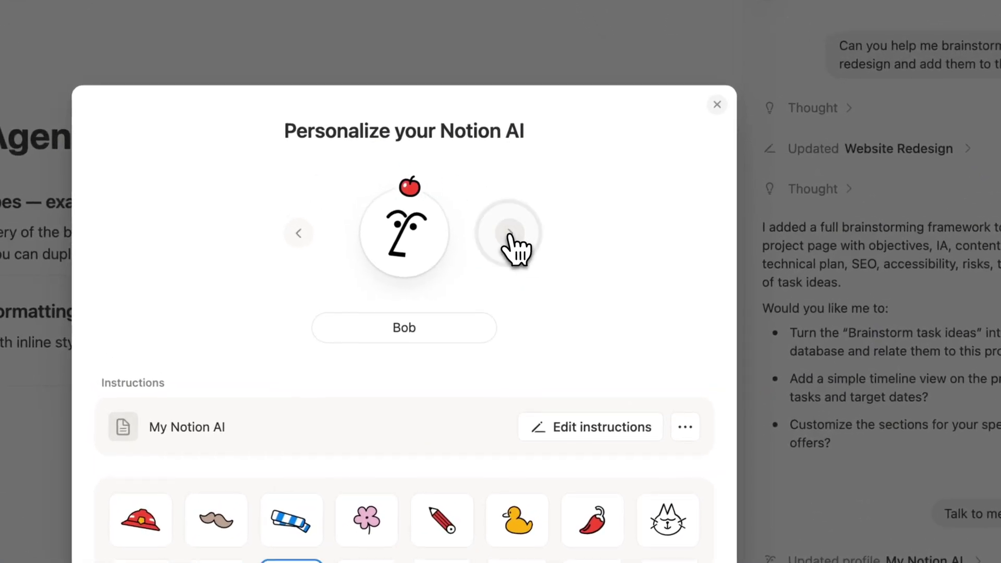
pyautogui.click(510, 233)
pyautogui.click(511, 233)
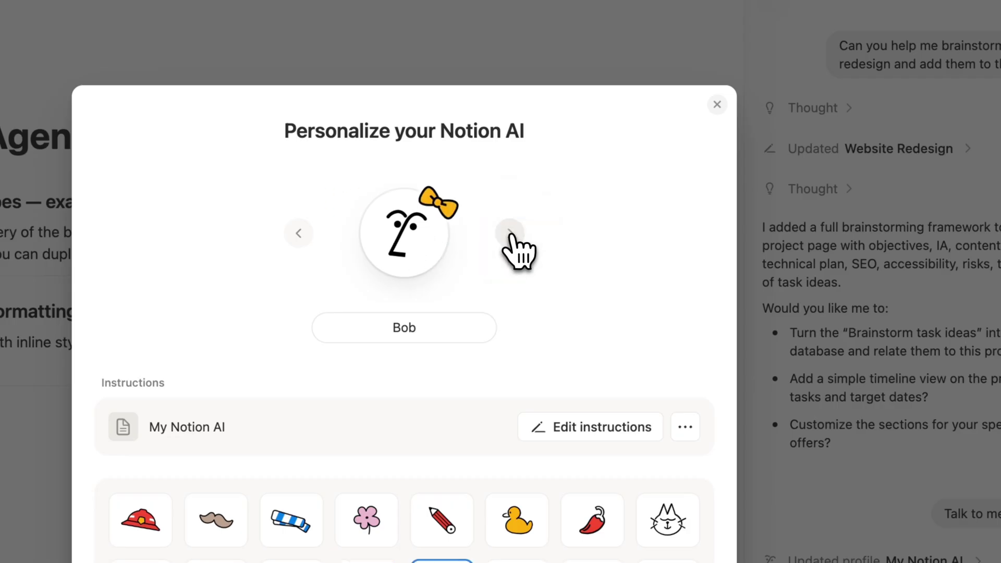
pyautogui.click(510, 233)
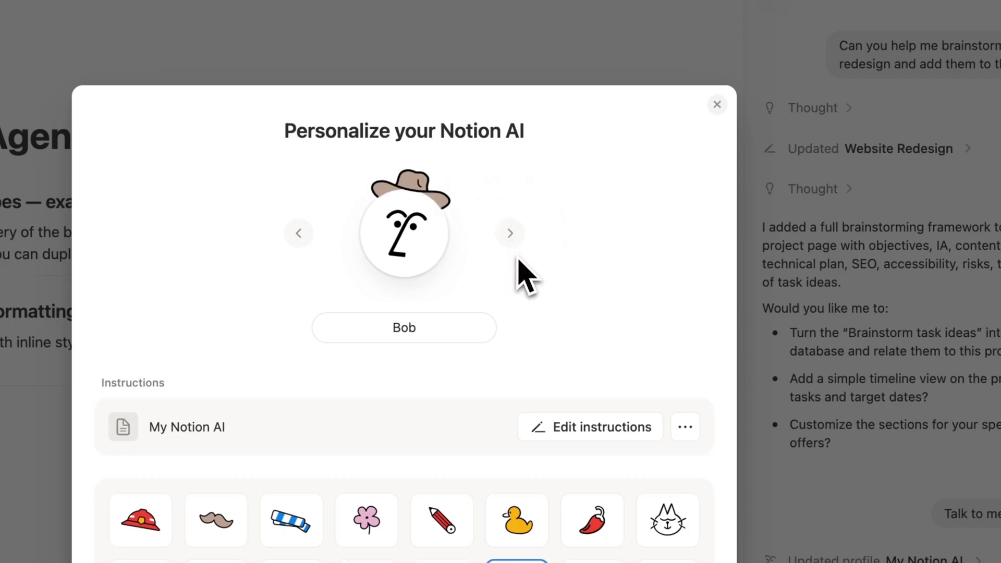
pyautogui.click(510, 233)
pyautogui.click(510, 233)
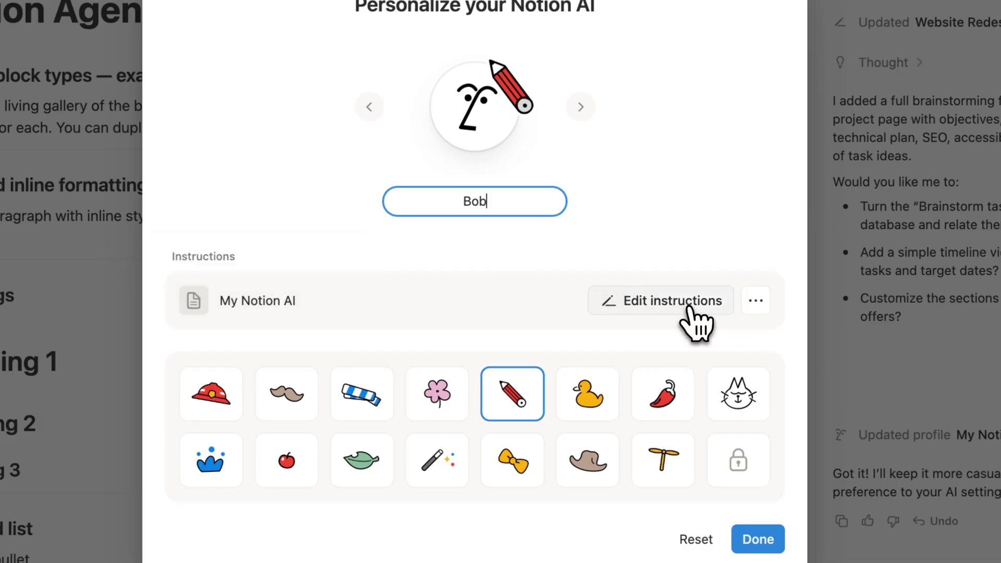
pyautogui.click(756, 300)
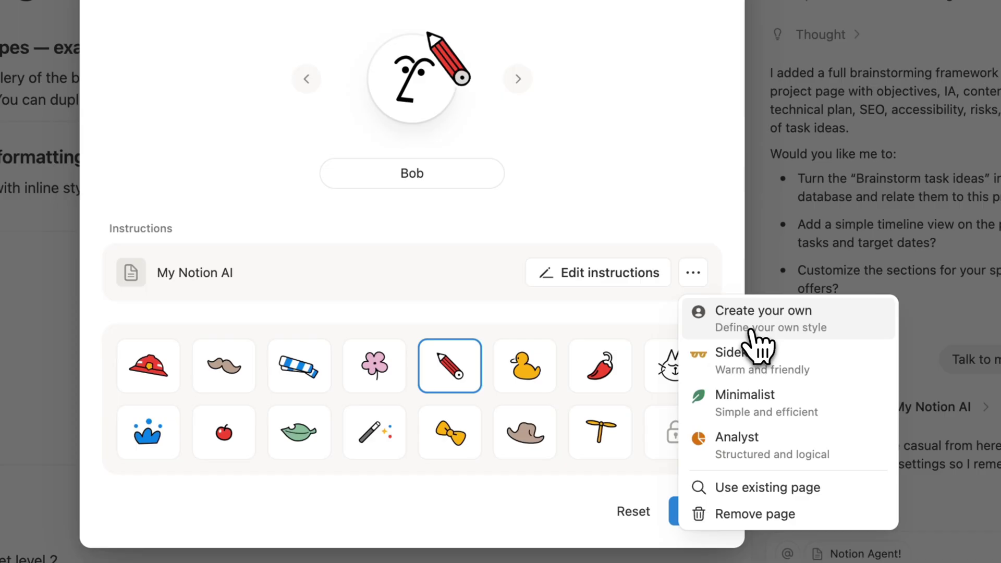
# Create a custom instructions page and ask the AI to be friendlier and less professional
pyautogui.click(758, 321)
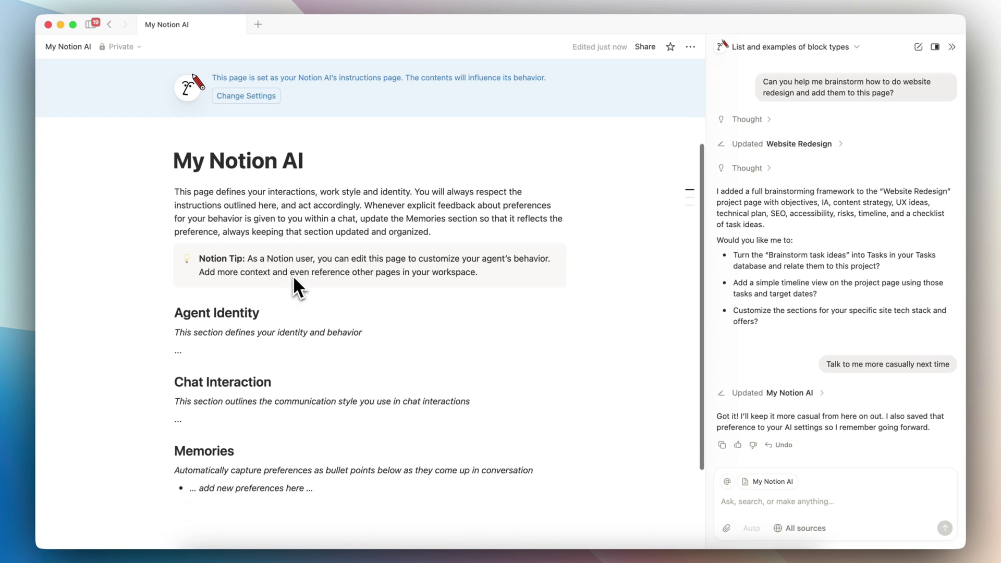
pyautogui.scroll(-2, 293, 275)
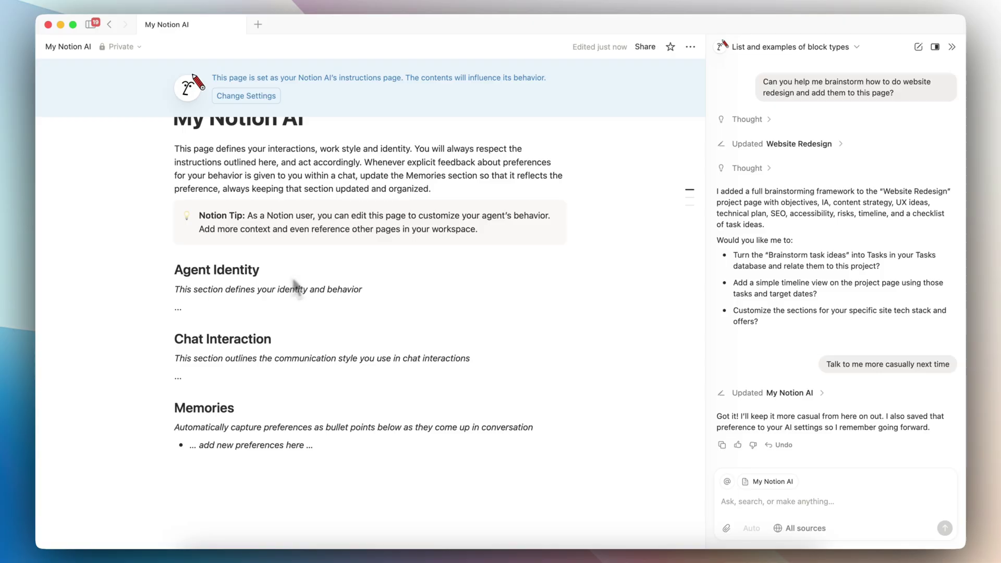
pyautogui.click(763, 501)
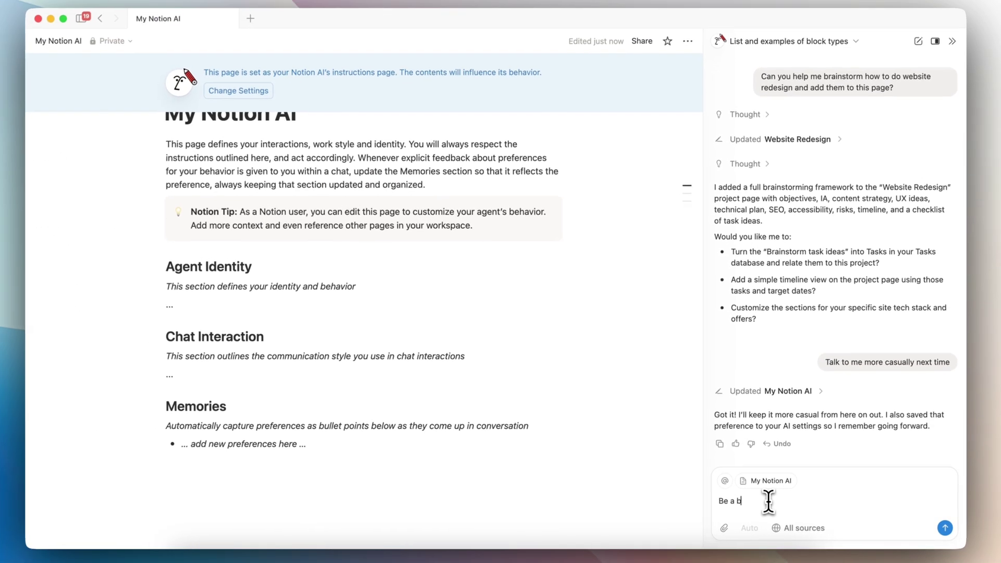
pyautogui.write('Be a bit more')
pyautogui.write(' friendlier and (')
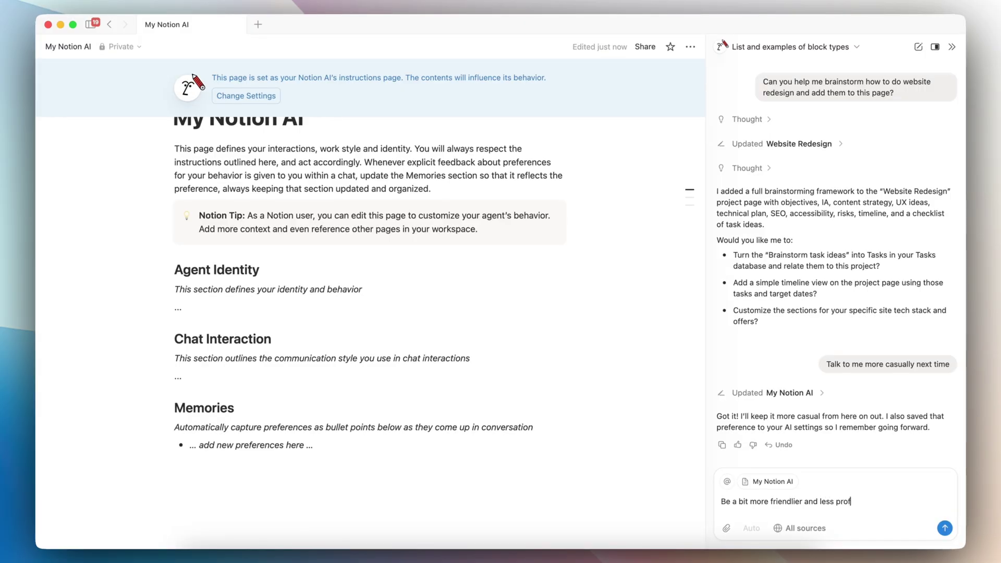
pyautogui.write('essional')
pyautogui.press('Return')
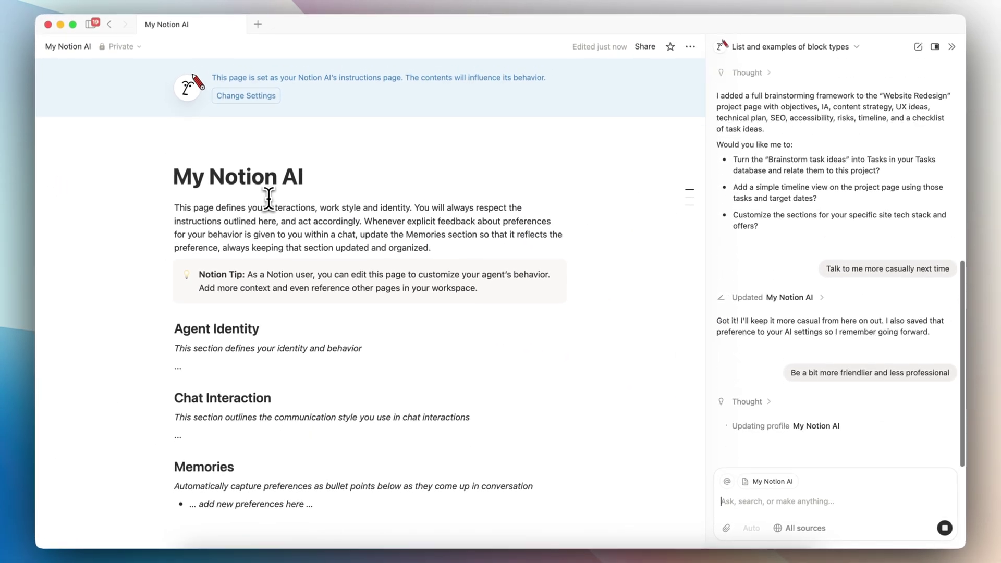
pyautogui.scroll(-3, 268, 200)
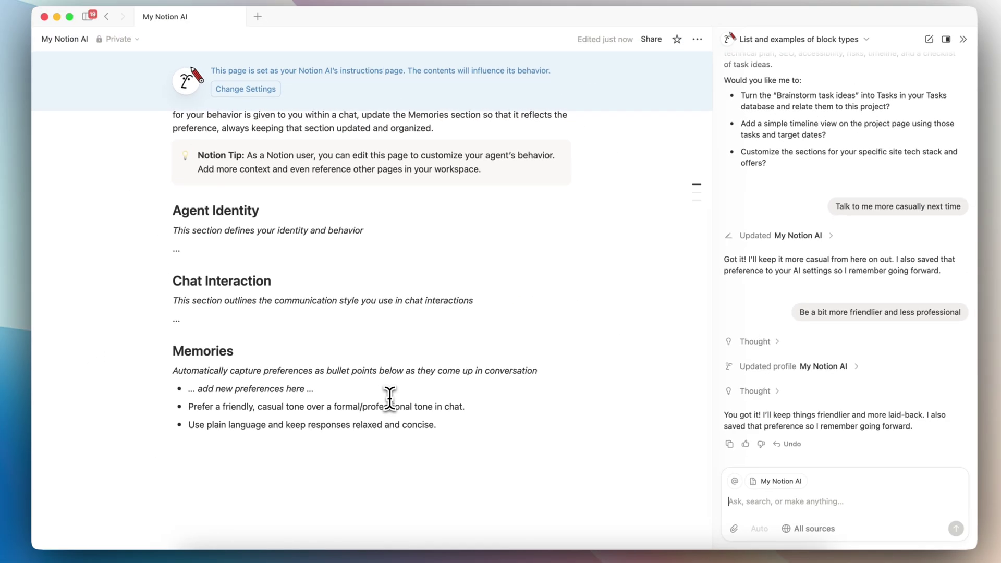
pyautogui.scroll(2, 390, 397)
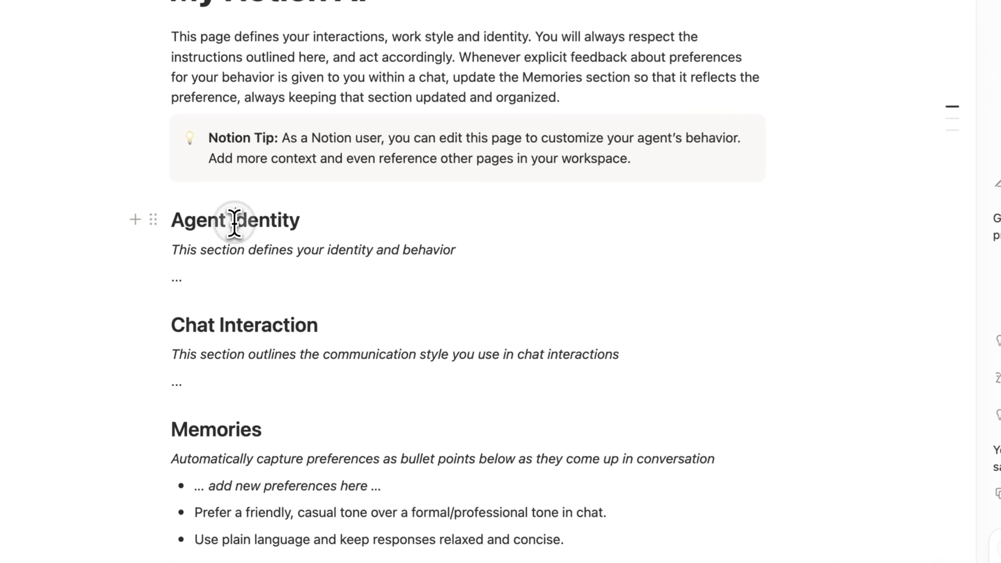
# Paste a copied heading above Agent Identity to become the Databases that can be edited heading
pyautogui.tripleClick(235, 265)
pyautogui.hotkey('ctrl', 'c')
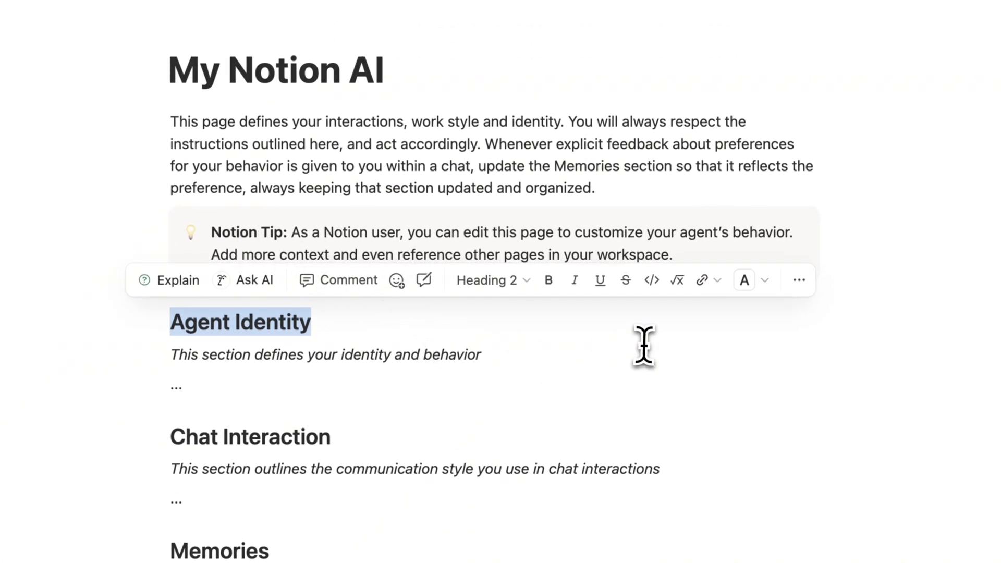
pyautogui.click(219, 309)
pyautogui.click(269, 296)
pyautogui.hotkey('ctrl', 'v')
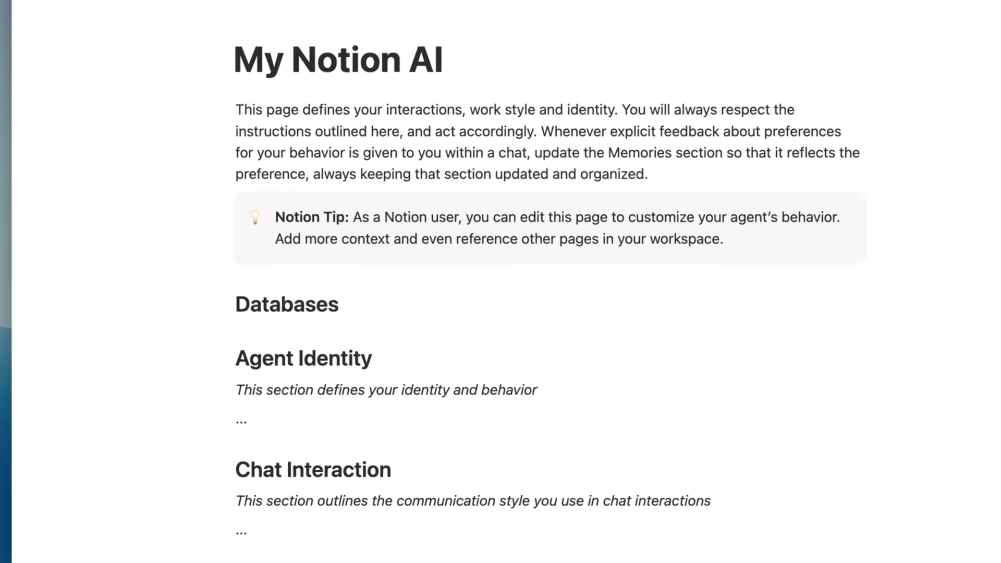
pyautogui.write('that')
pyautogui.write(' can be edited')
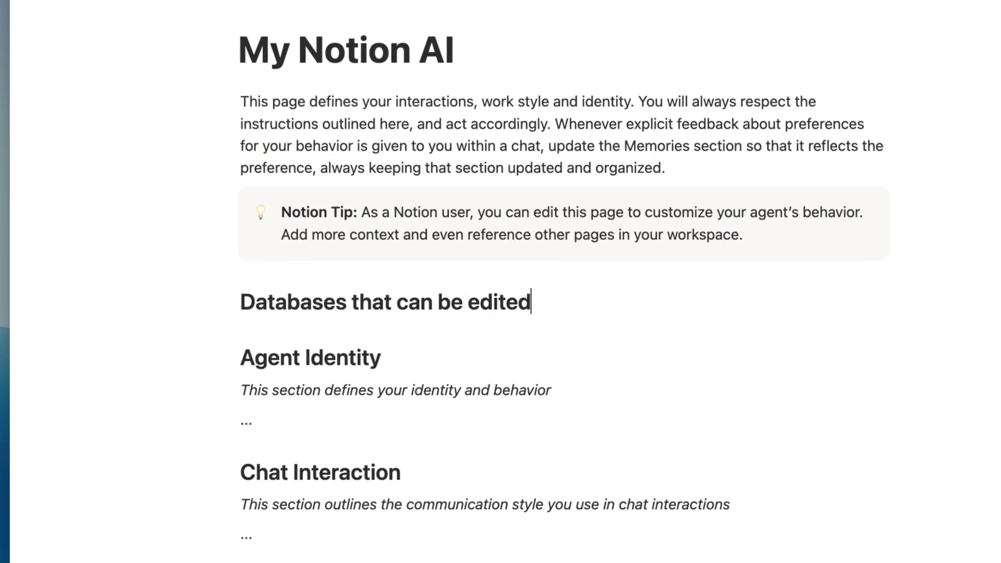
pyautogui.press('Return')
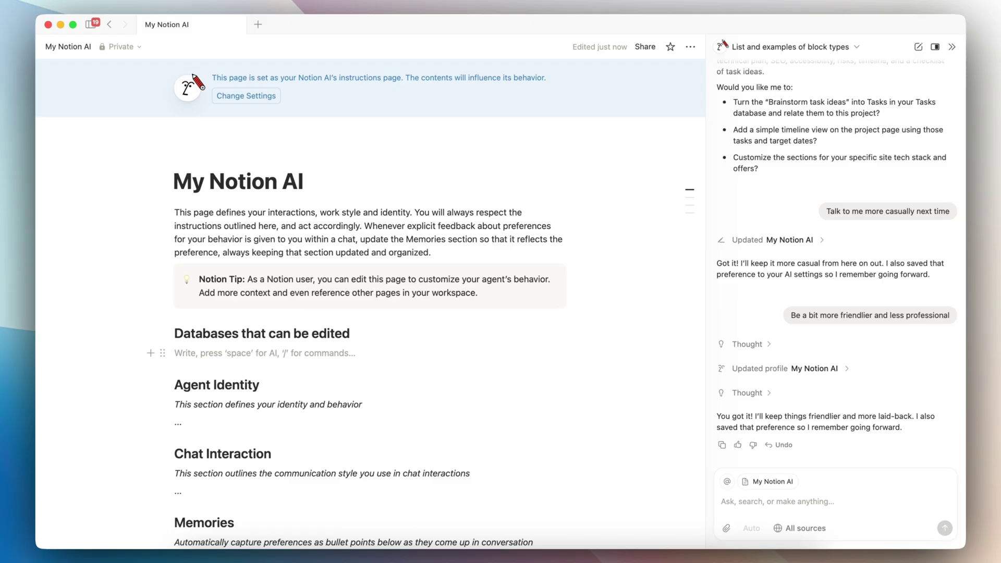
pyautogui.scroll(1, 201, 117)
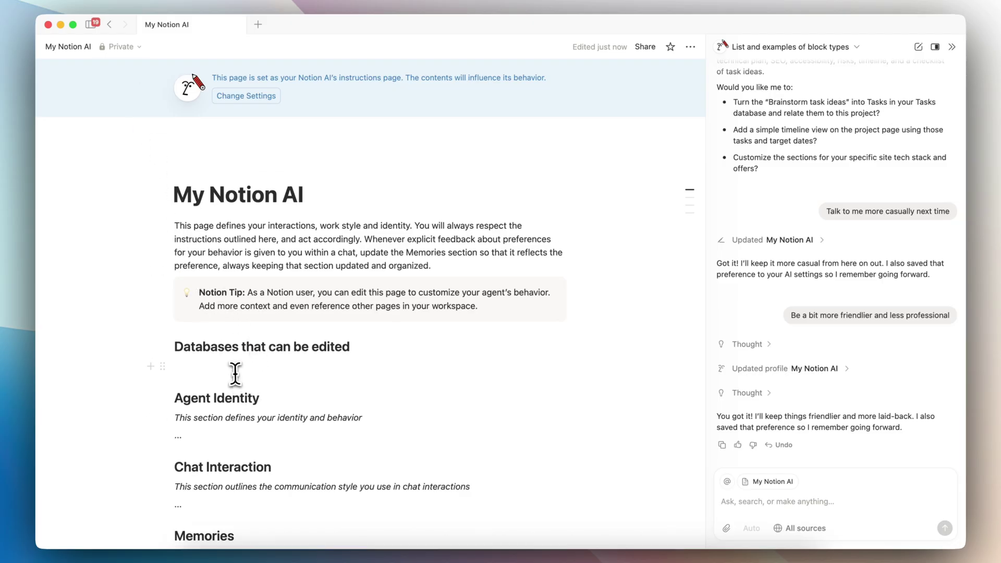
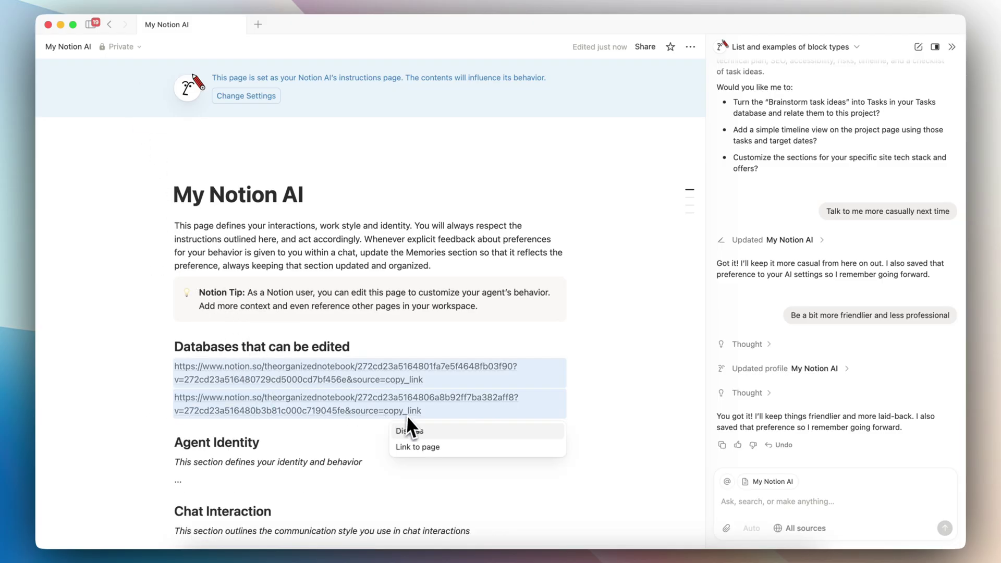
# Add Task Database and Projects Database as mentions, with a blank line below the heading
pyautogui.click(391, 414)
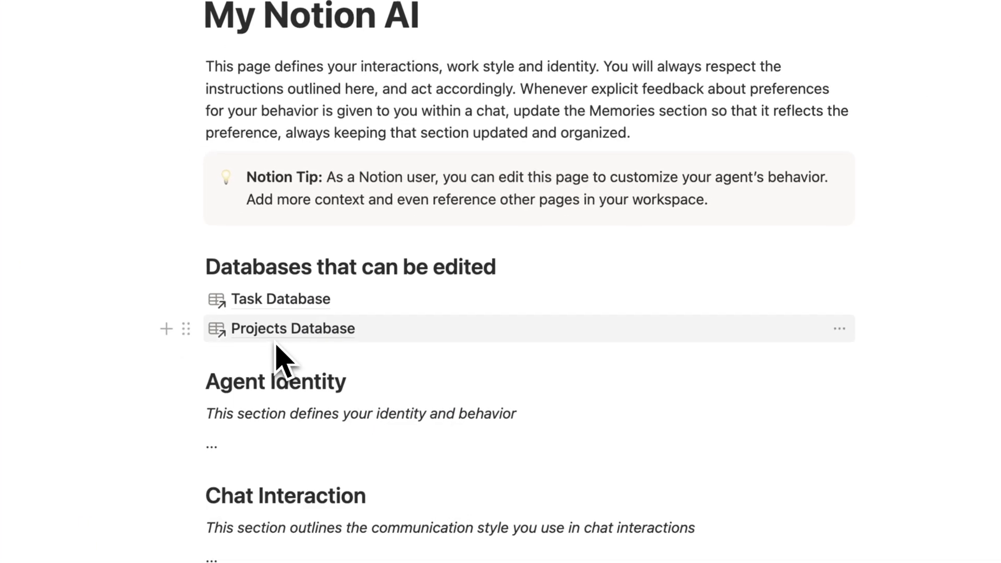
pyautogui.moveTo(292, 328)
pyautogui.click(522, 268)
pyautogui.press('Return')
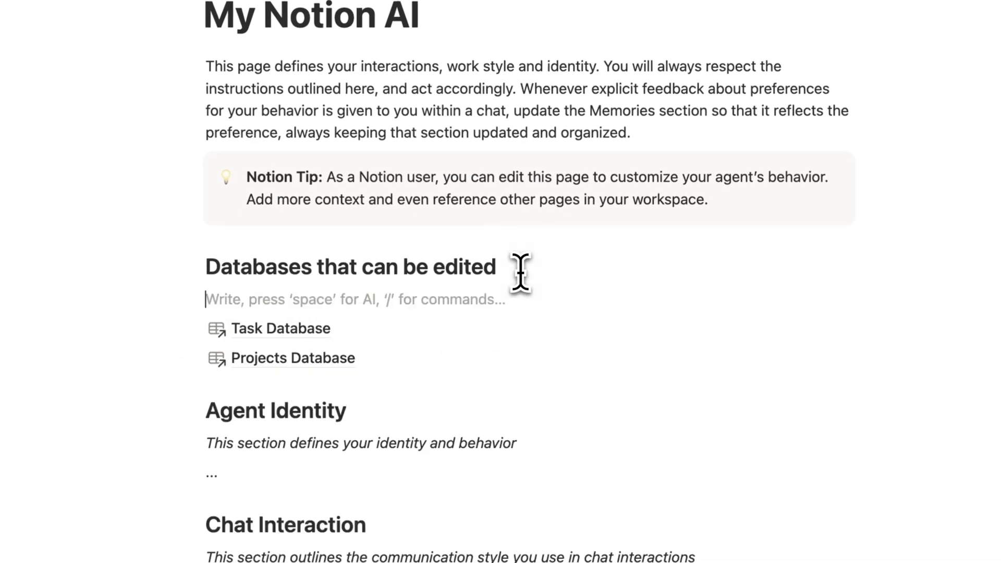
pyautogui.write('Only interact with these dat')
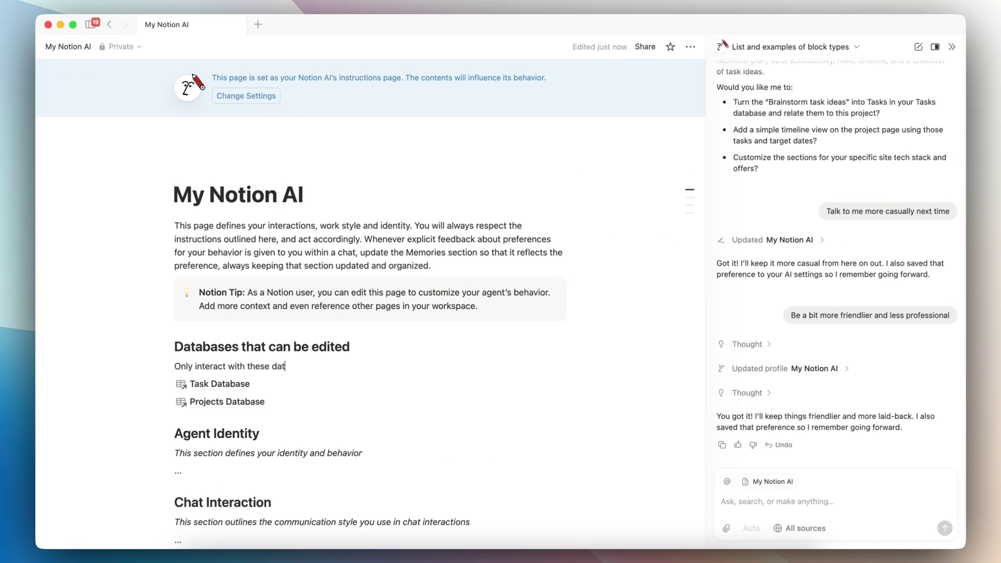
pyautogui.write('abases, if you want to add to another database make sure to ask permission first and add them below.')
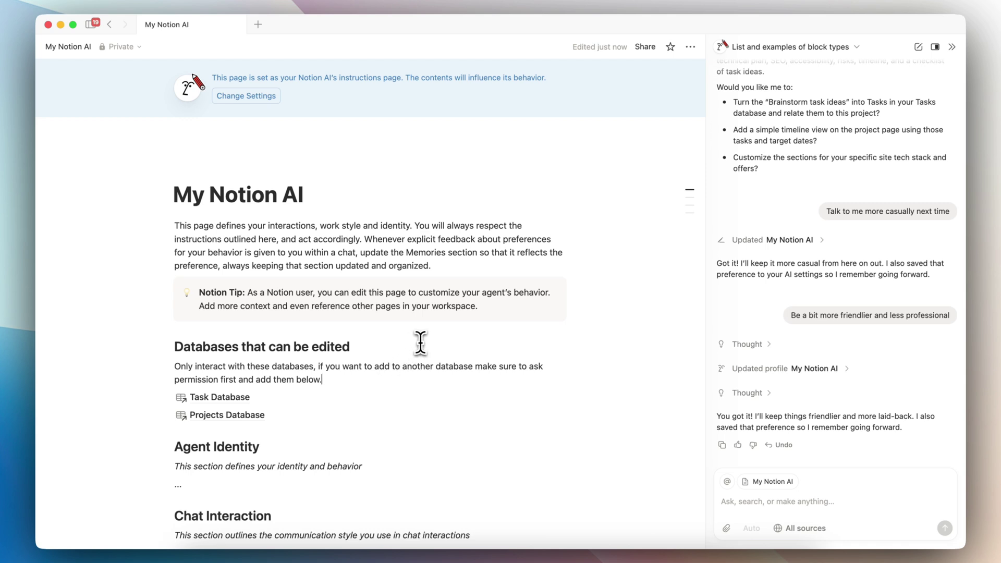
pyautogui.scroll(-1, 438, 328)
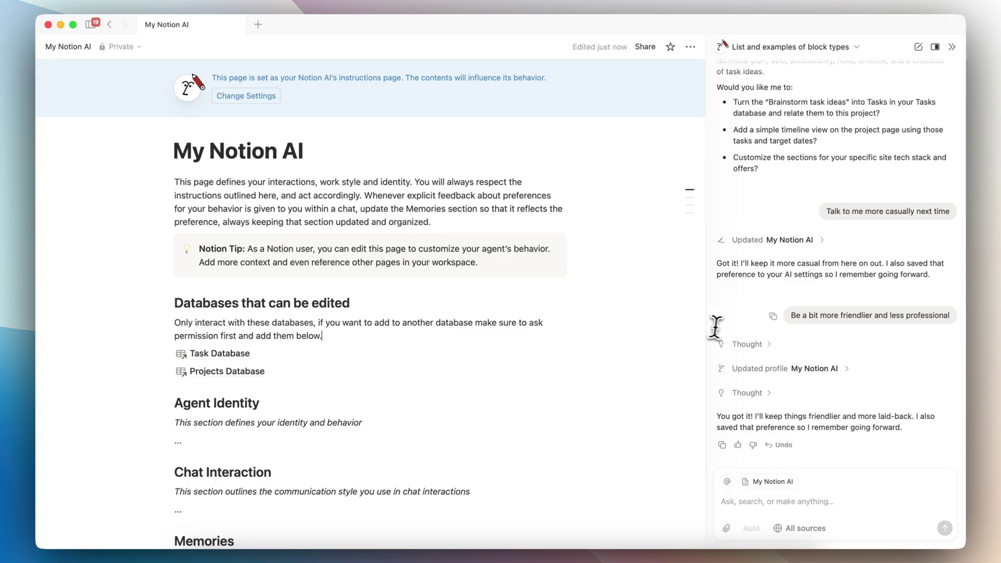
pyautogui.scroll(2, 790, 329)
pyautogui.scroll(1, 635, 287)
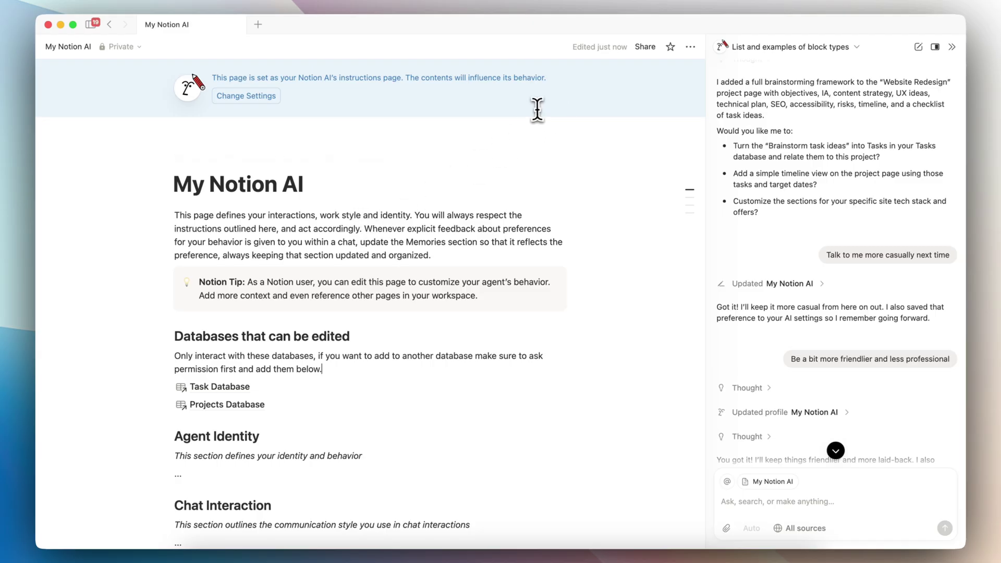
pyautogui.scroll(-2, 494, 160)
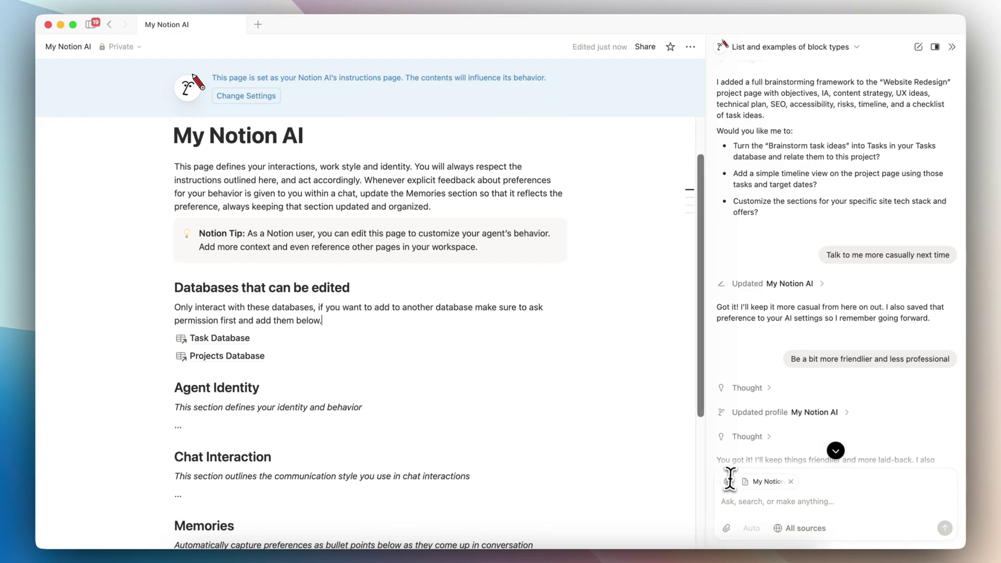
# Ask the AI to create Website Redesign and Q4 Launch Prep tasks, then review the 8 created pages
pyautogui.click(777, 501)
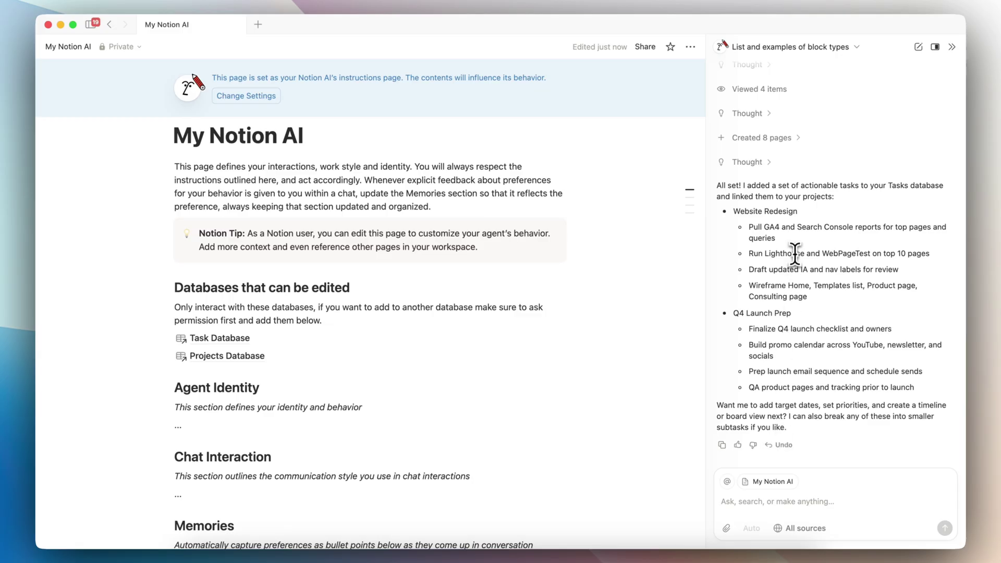
pyautogui.click(764, 138)
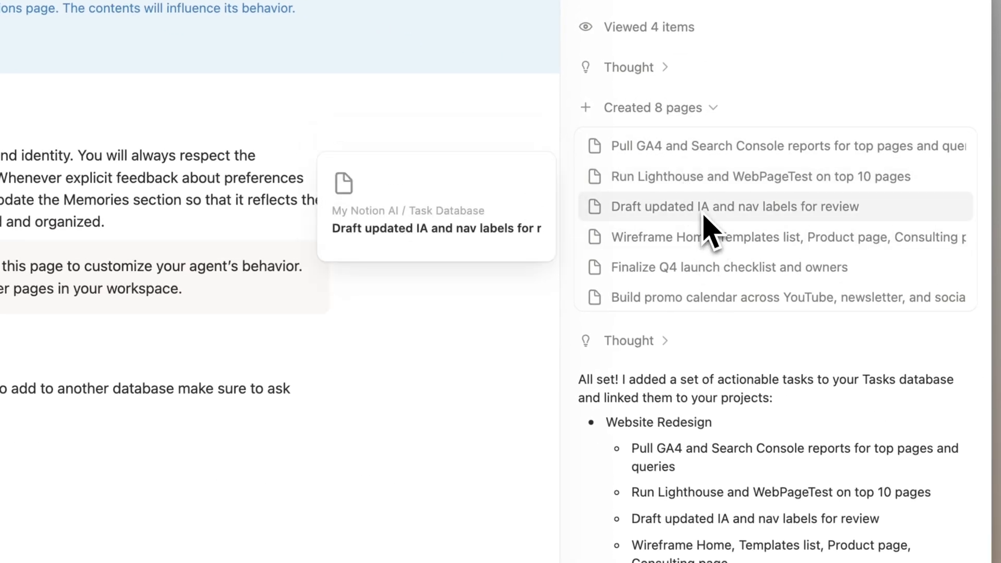
pyautogui.scroll(-5, 704, 329)
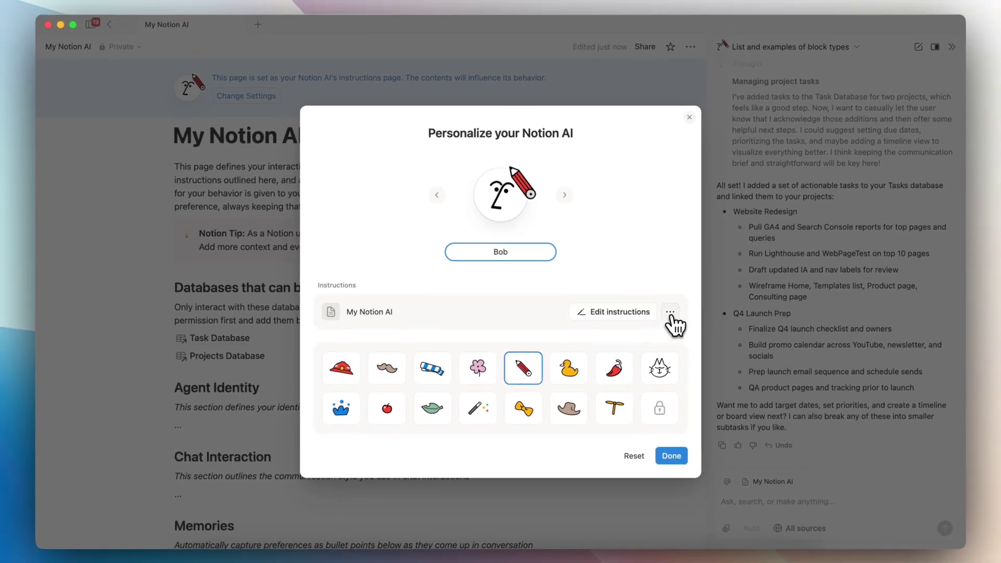
# Use the existing Minimalist page as the AI's instructions and open it for editing
pyautogui.click(732, 302)
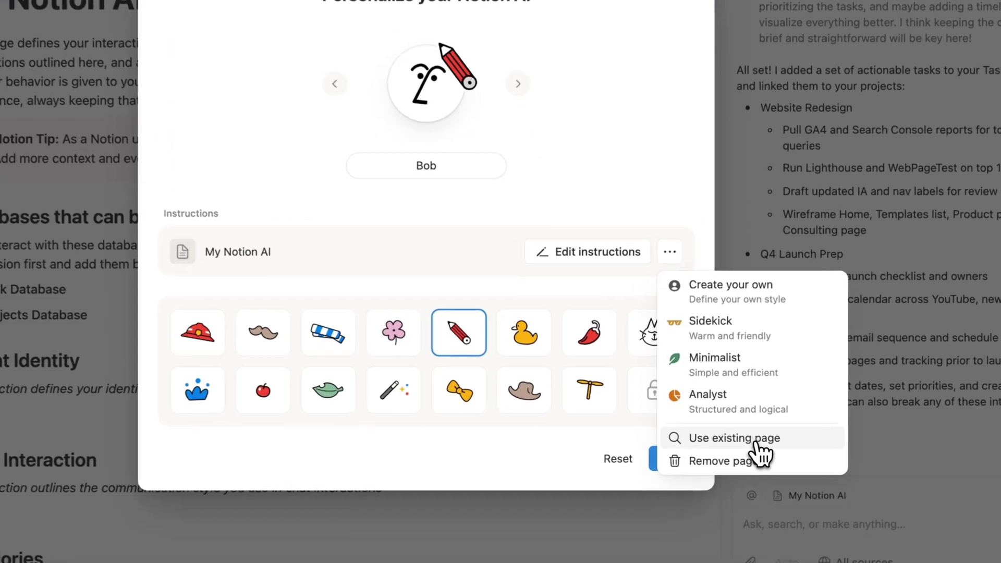
pyautogui.click(714, 442)
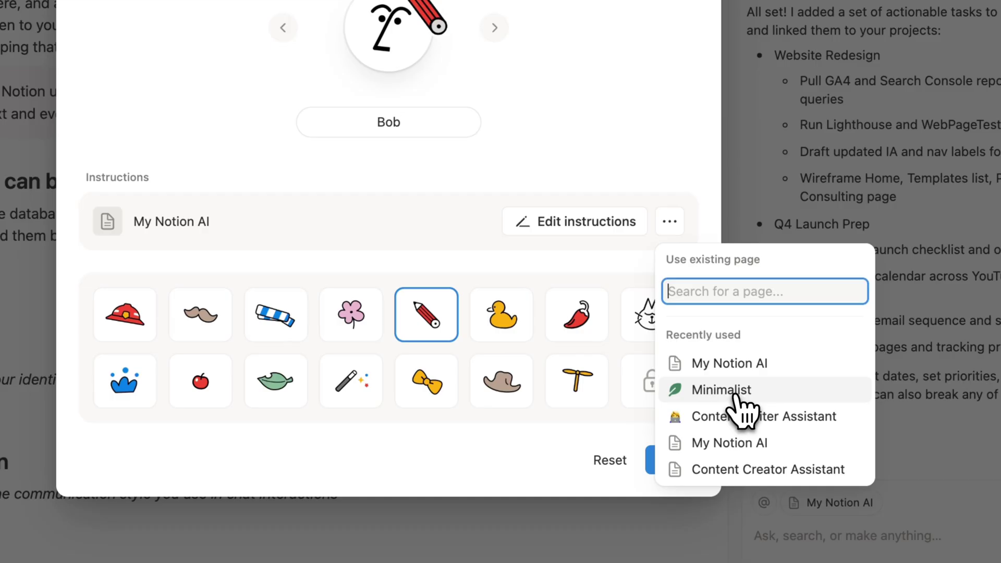
pyautogui.click(720, 390)
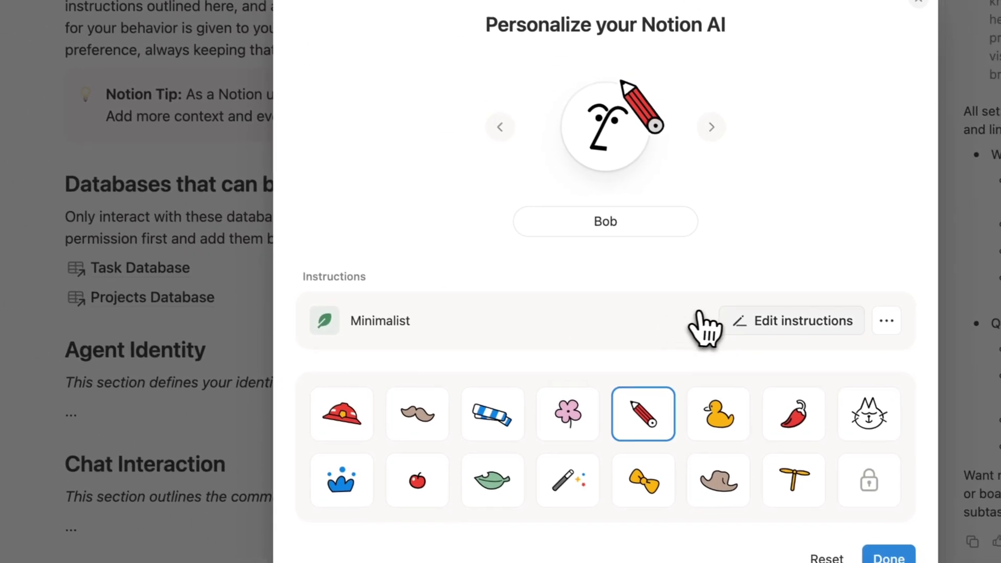
pyautogui.click(796, 318)
pyautogui.scroll(-5, 535, 358)
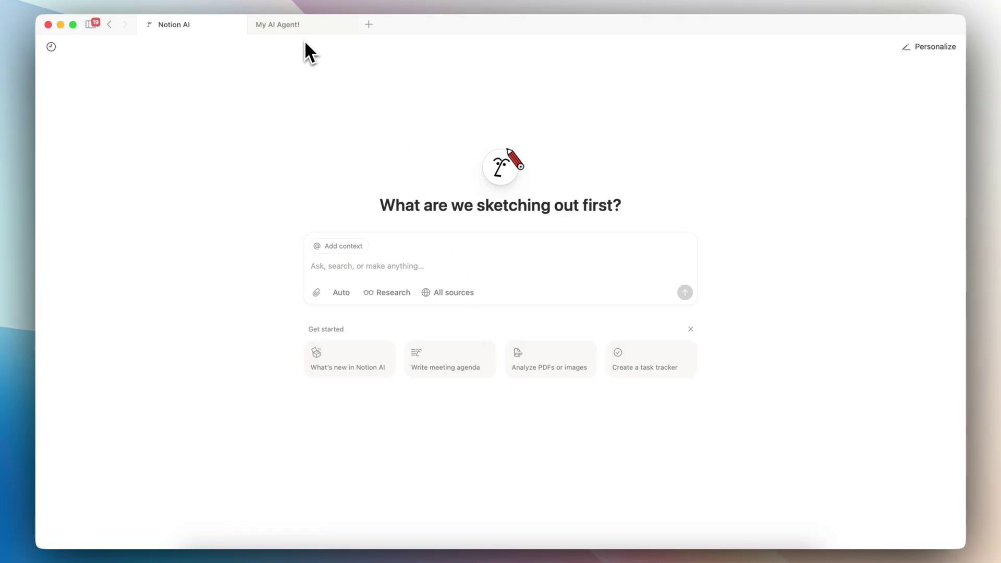
# Start a Notion AI prompt and briefly check the AI personalization settings
pyautogui.click(367, 266)
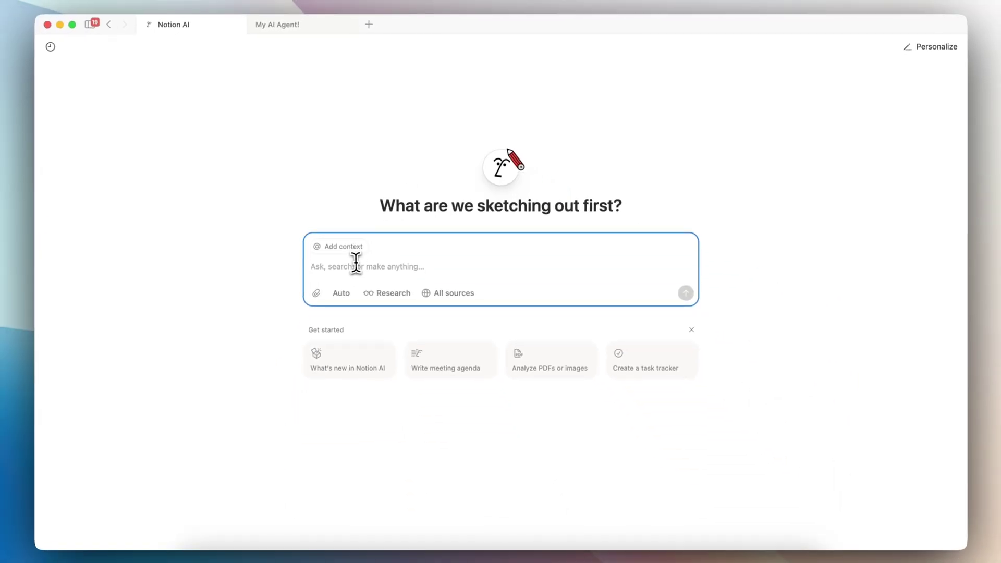
pyautogui.click(499, 166)
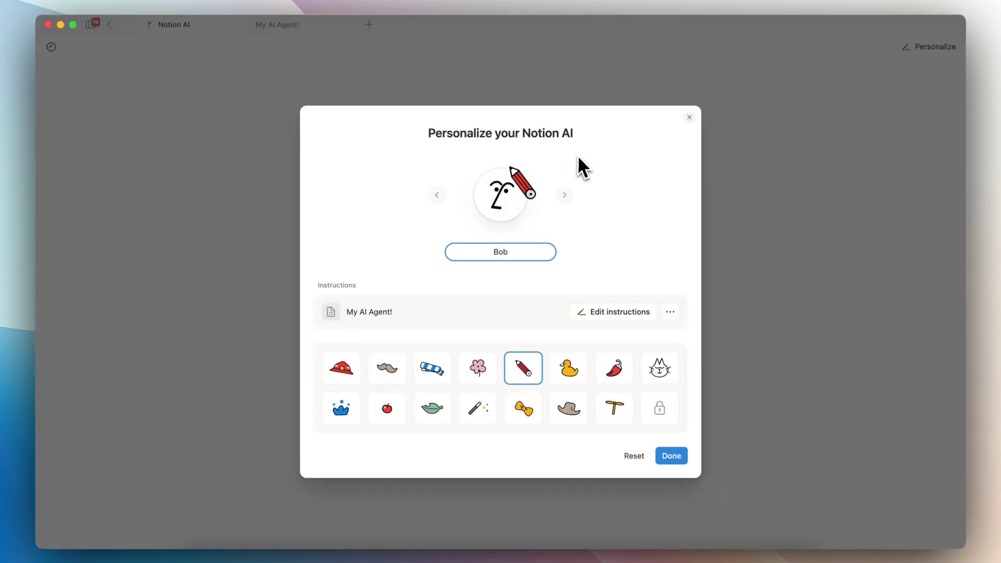
pyautogui.click(266, 242)
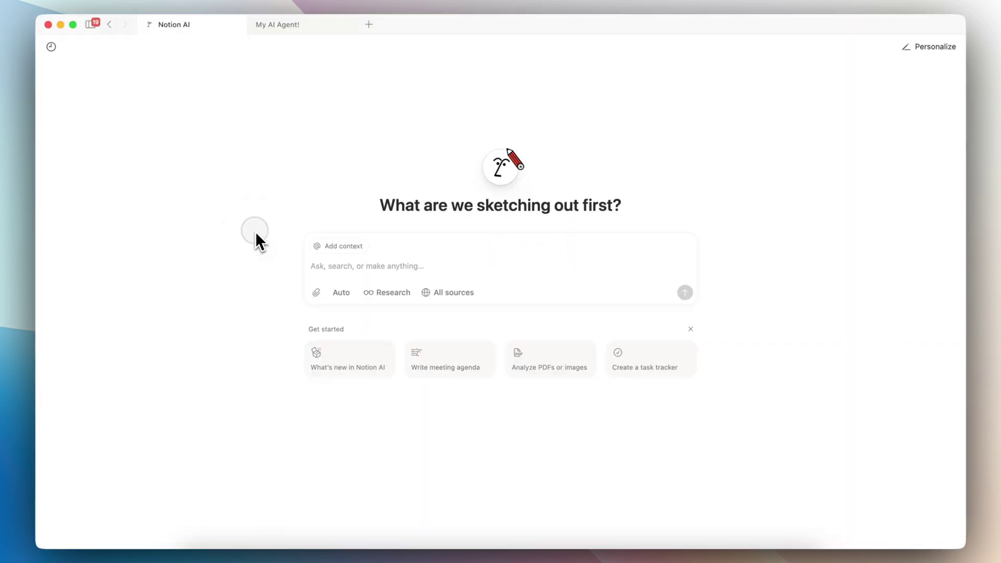
# Glance at the My AI Agent! page, then return to an empty Notion AI prompt
pyautogui.click(278, 24)
pyautogui.scroll(-2, 354, 181)
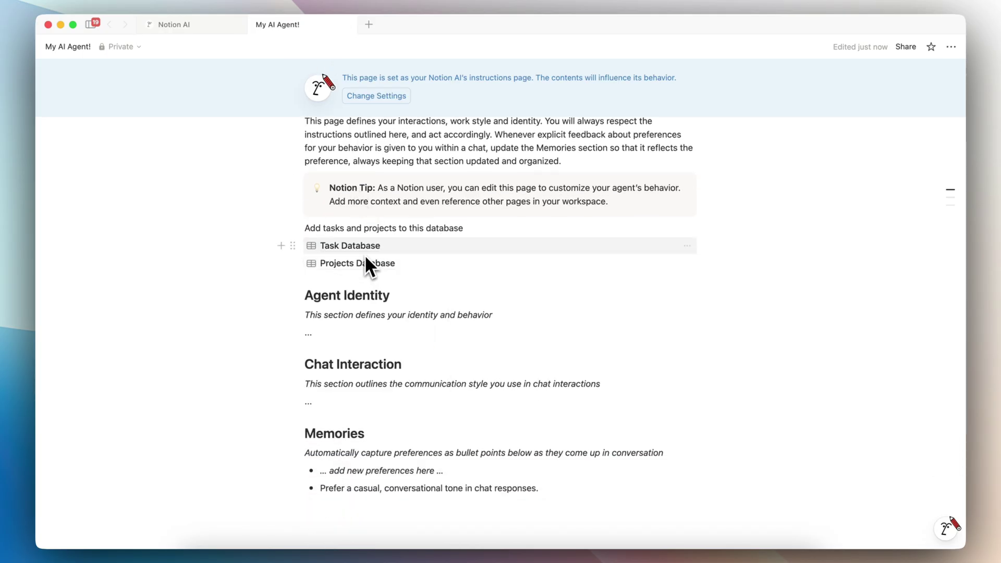
pyautogui.click(174, 24)
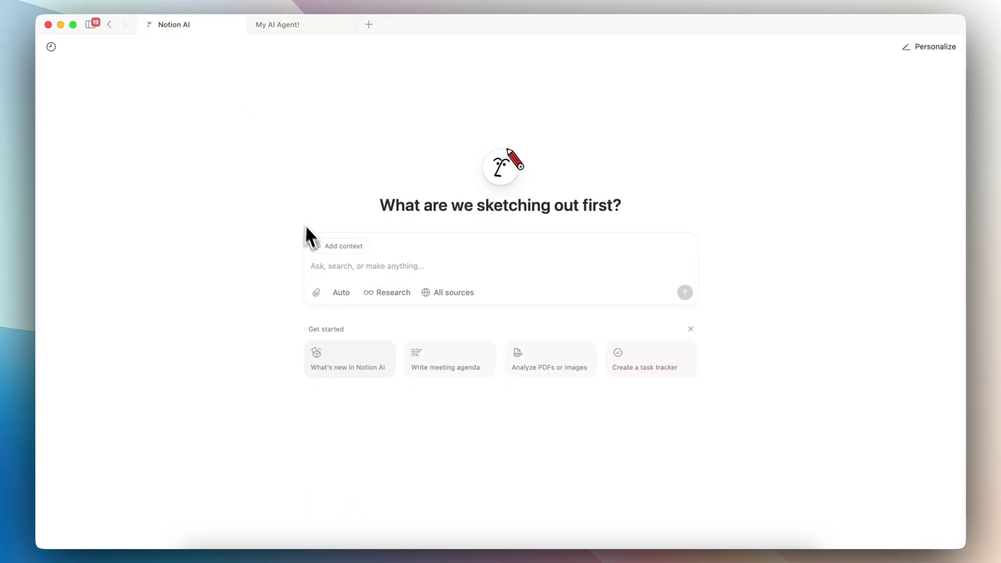
pyautogui.click(369, 265)
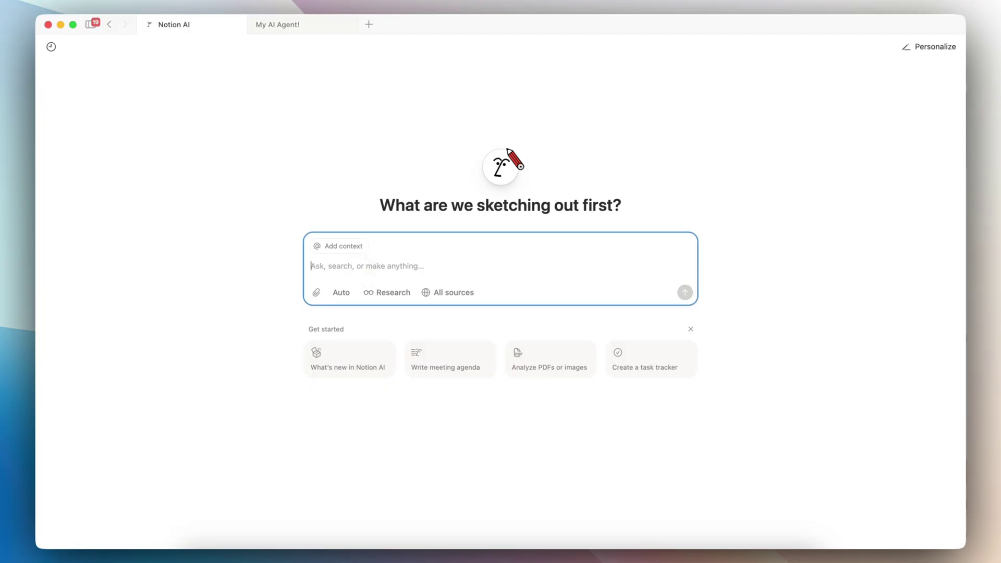
pyautogui.write('Add a n')
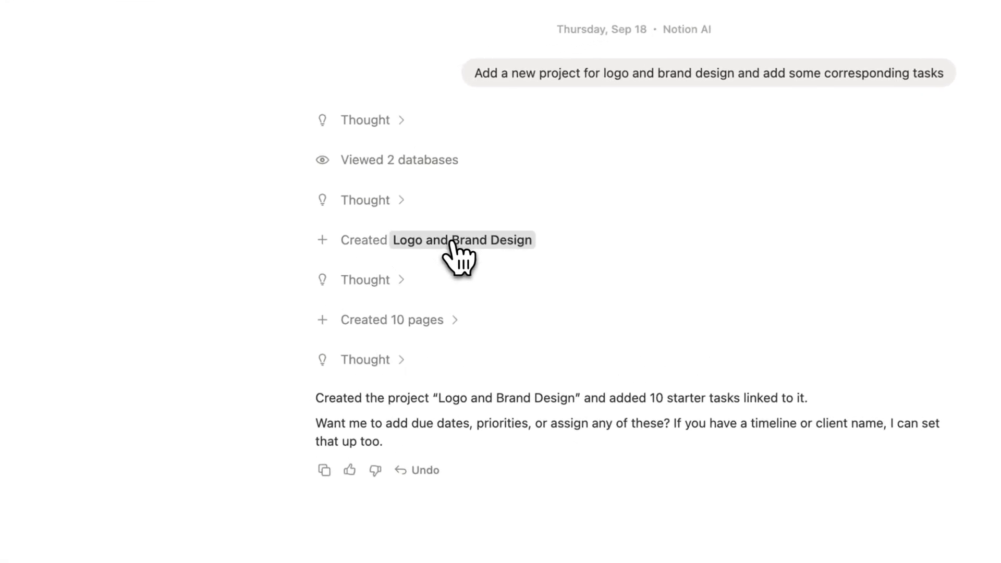
# Open the new Logo and Brand Design project and review its linked Tasks list
pyautogui.click(437, 235)
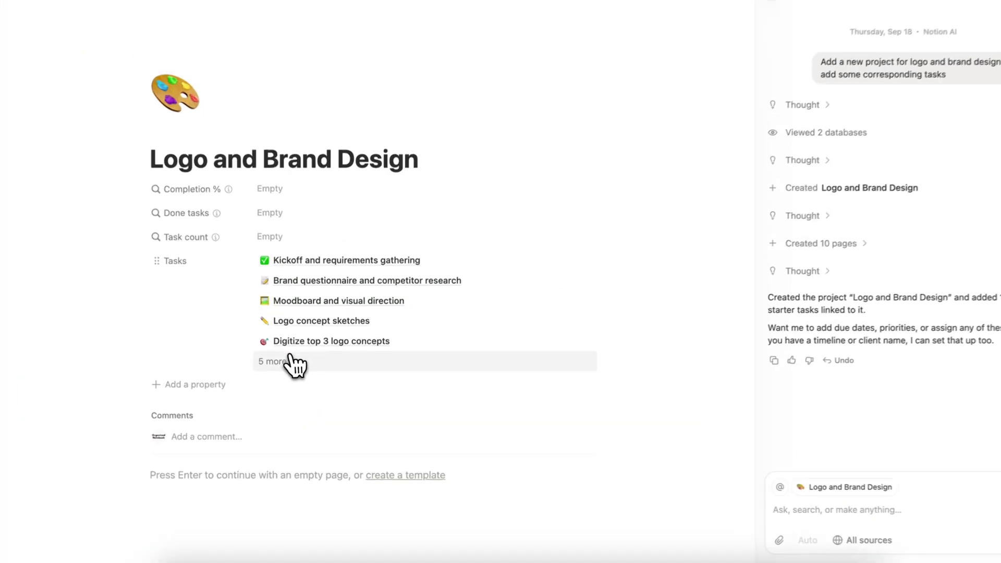
pyautogui.click(278, 507)
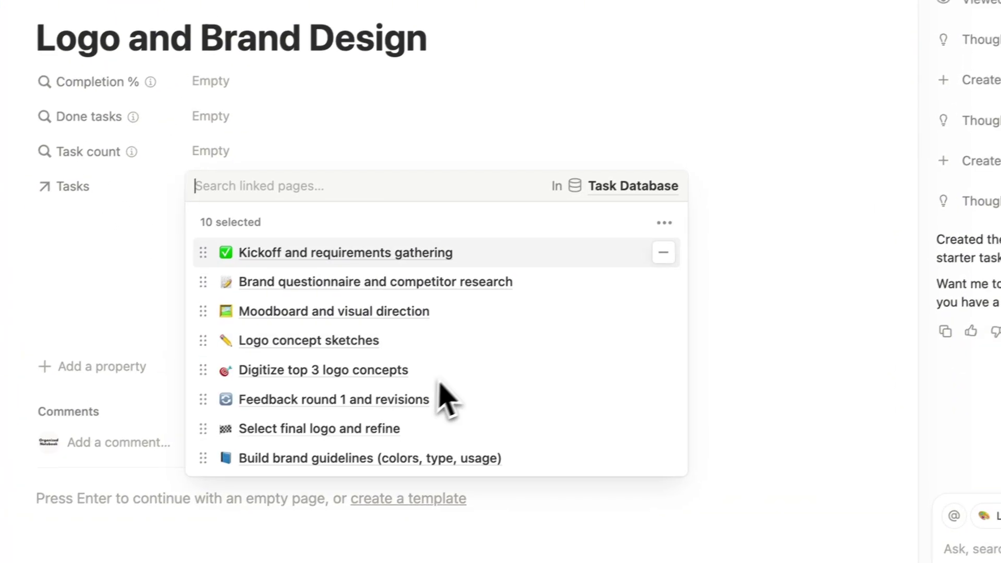
pyautogui.press('Escape')
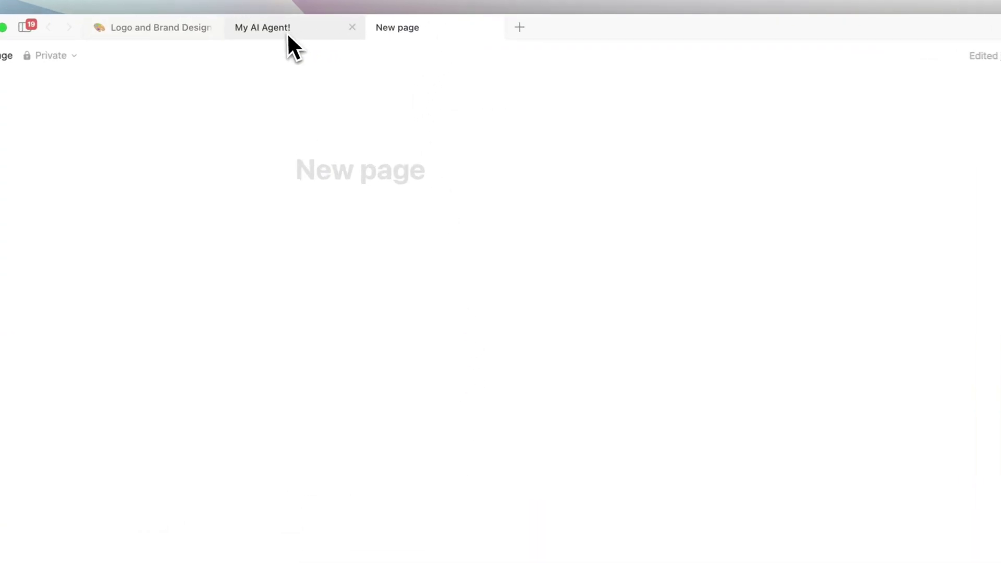
# Check the tracker's Project links to the Projects Database and copy the tracker page link
pyautogui.click(266, 27)
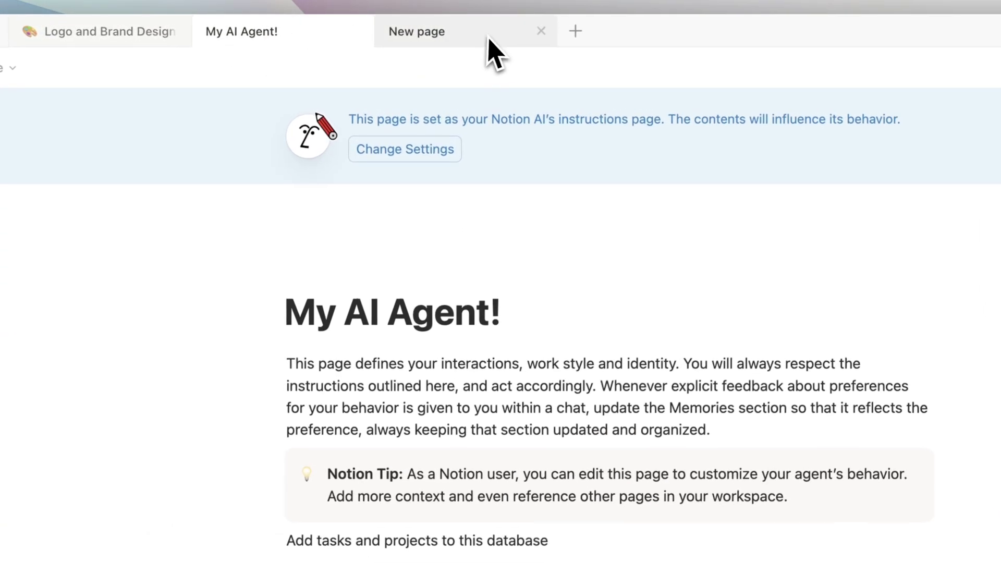
pyautogui.click(438, 28)
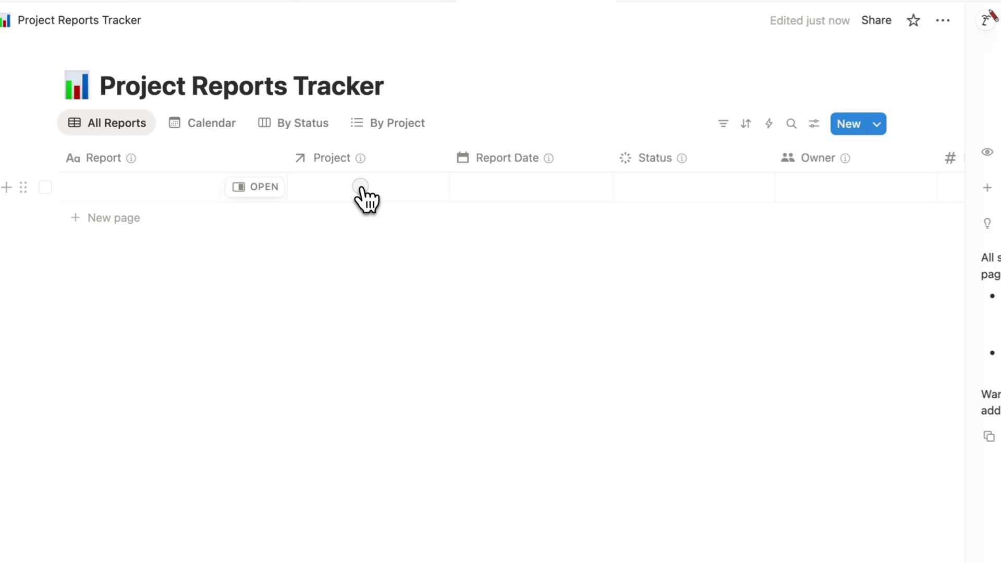
pyautogui.click(290, 161)
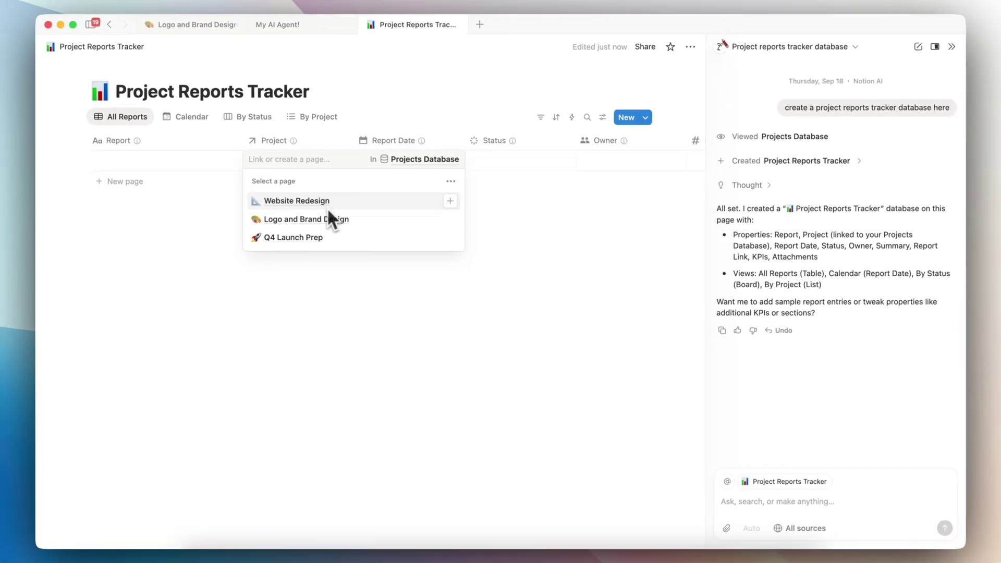
pyautogui.press('Escape')
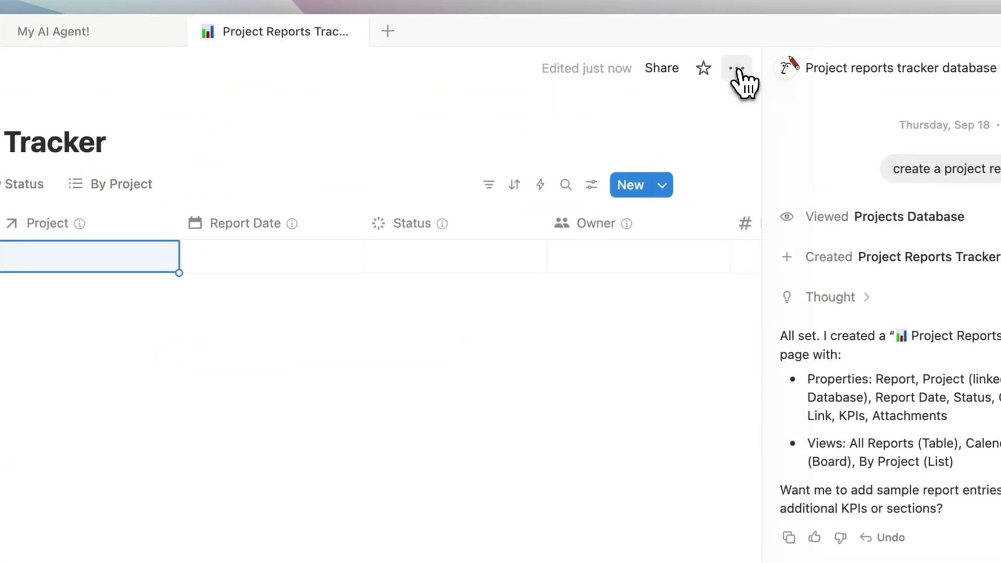
pyautogui.click(738, 68)
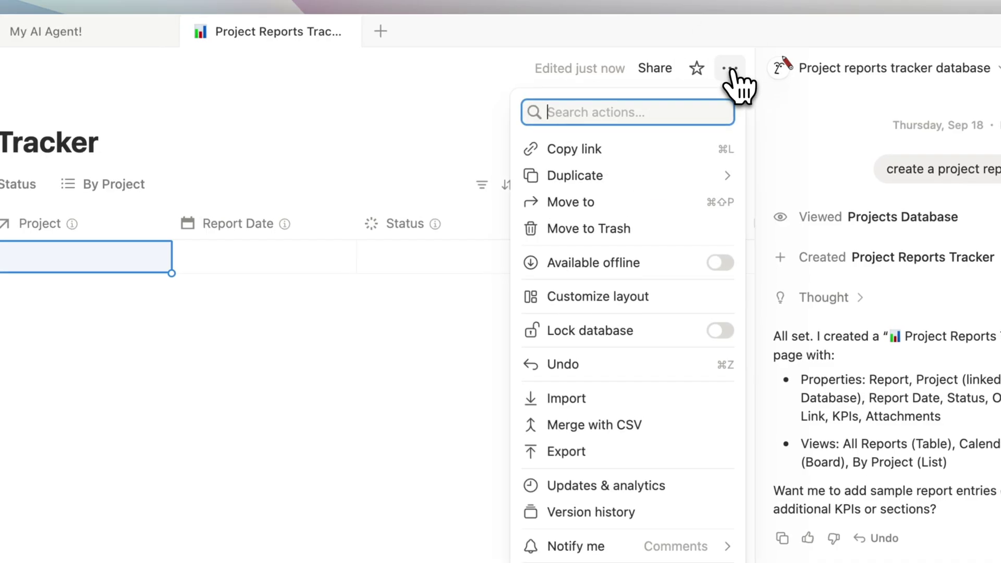
pyautogui.press('Escape')
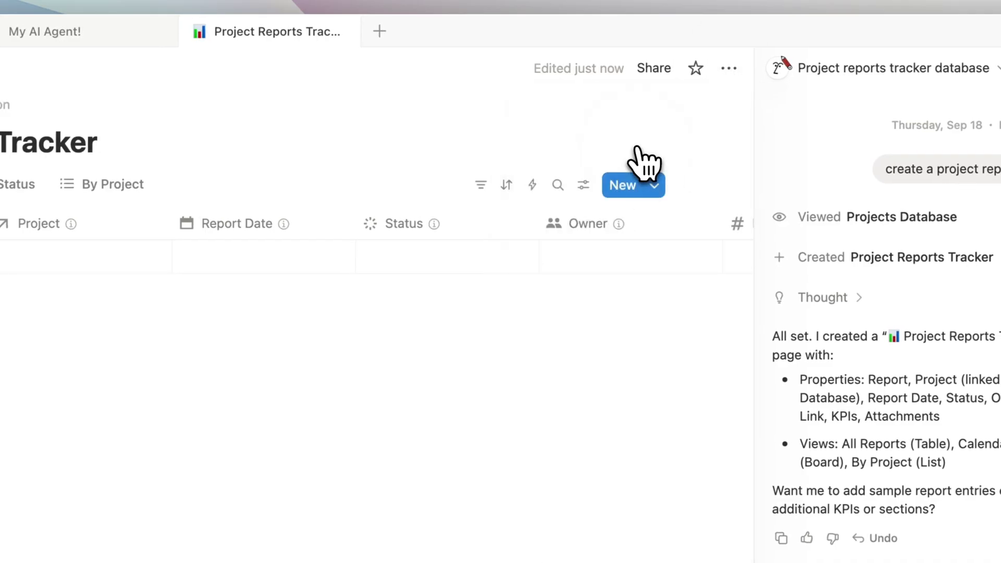
# Paste the Project Reports Tracker link below Projects Database and request weekly project summaries
pyautogui.click(318, 31)
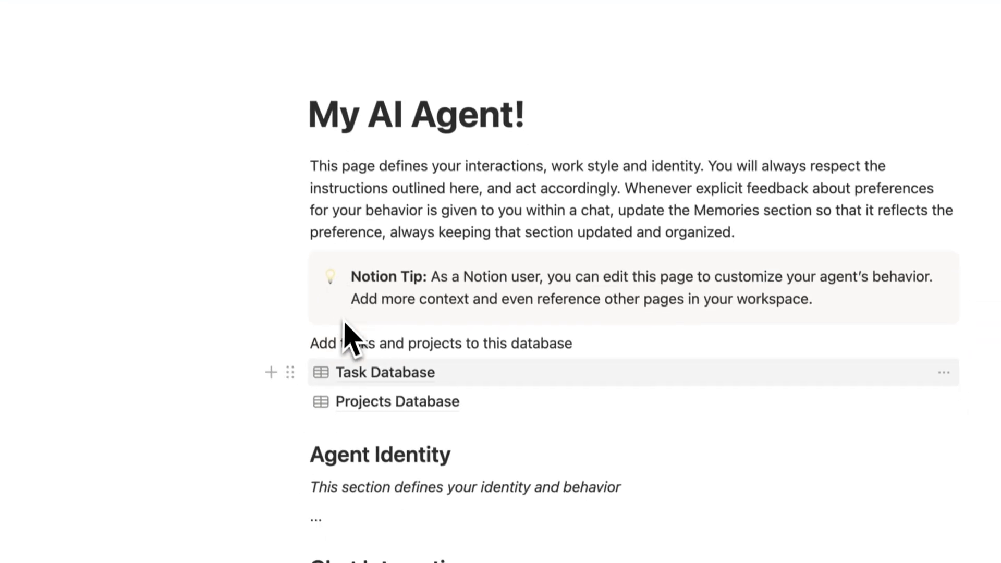
pyautogui.click(285, 337)
pyautogui.hotkey('ctrl', 'v')
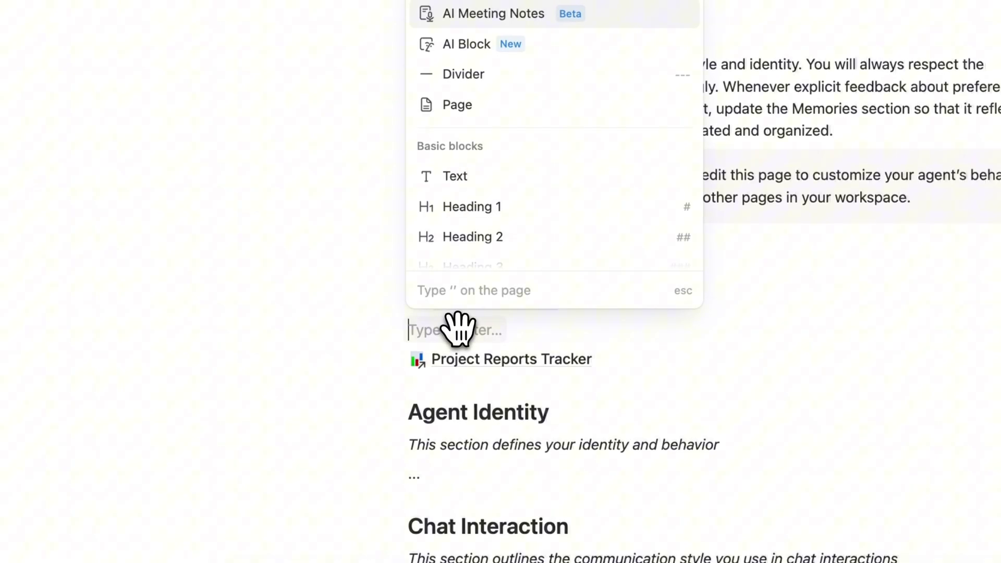
pyautogui.write('Add reports here:')
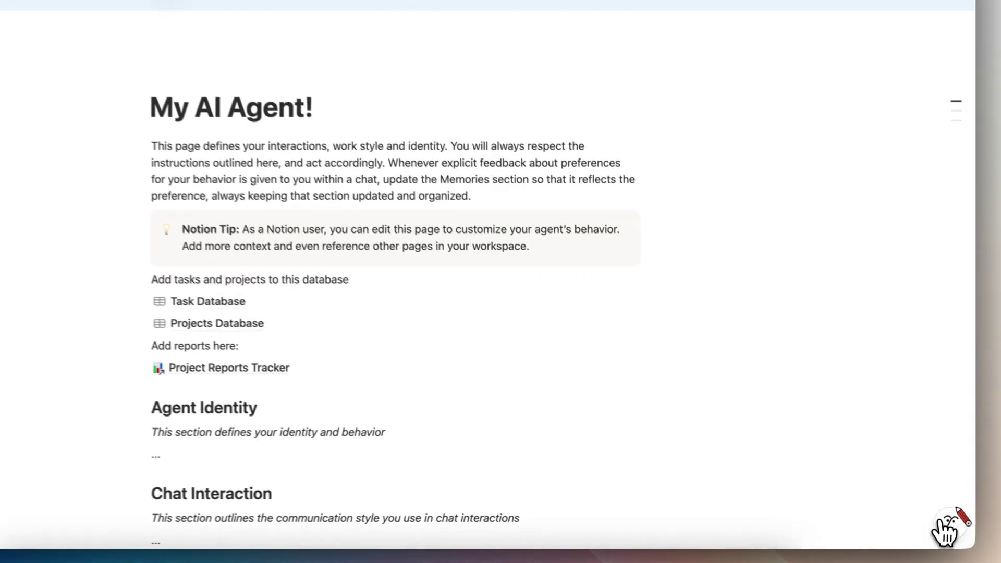
pyautogui.click(946, 528)
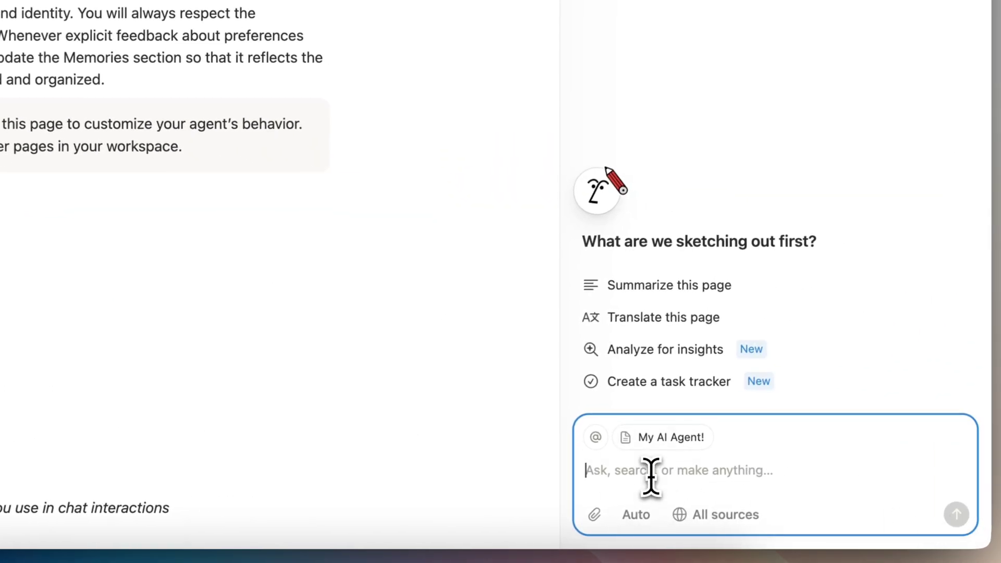
pyautogui.write('Generate a ')
pyautogui.write('weekly project summary')
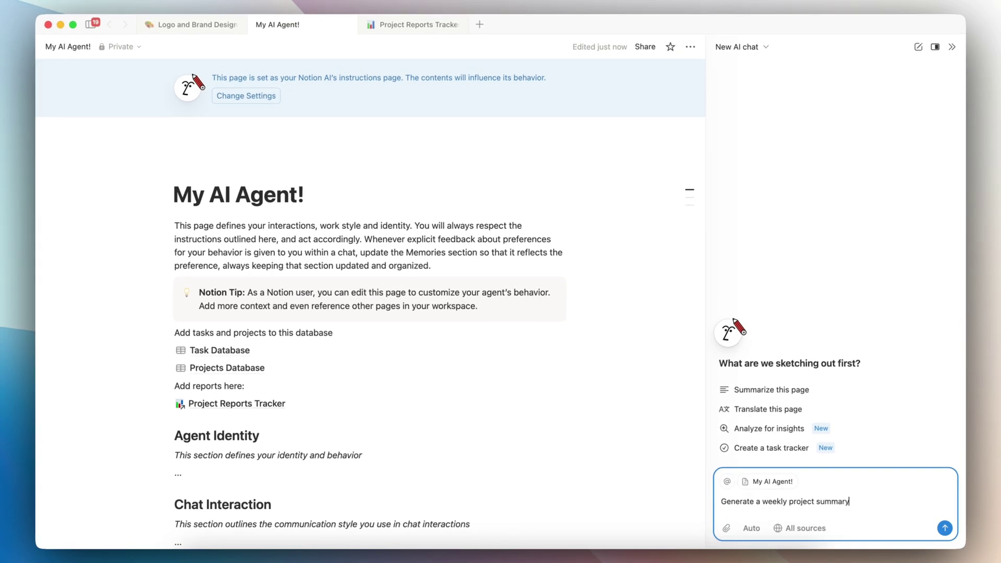
pyautogui.write(' in my reports track')
pyautogui.write('er')
pyautogui.press('Return')
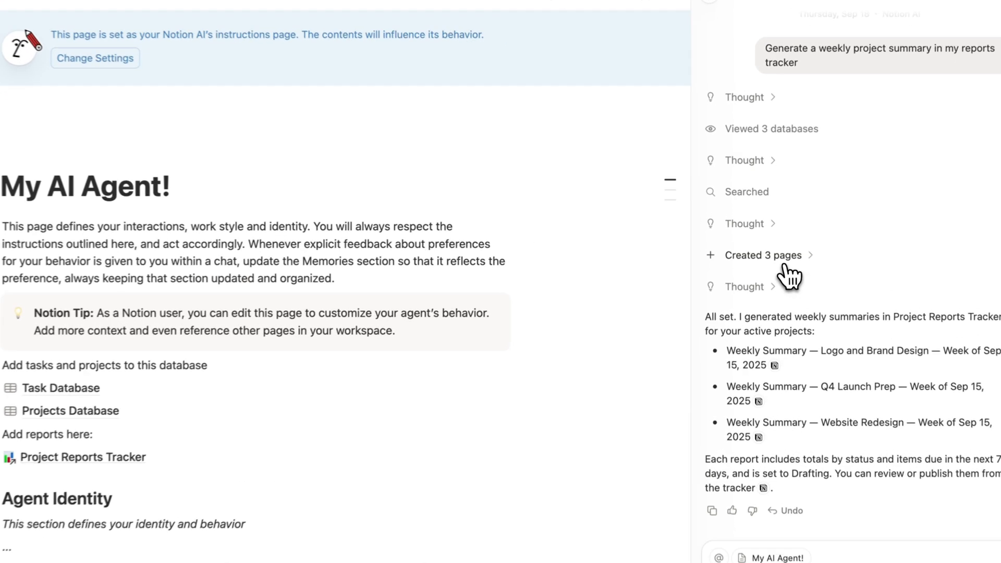
# Open the Logo and Brand Design, Q4 Launch Prep and Website Redesign weekly summaries
pyautogui.click(789, 258)
pyautogui.click(798, 303)
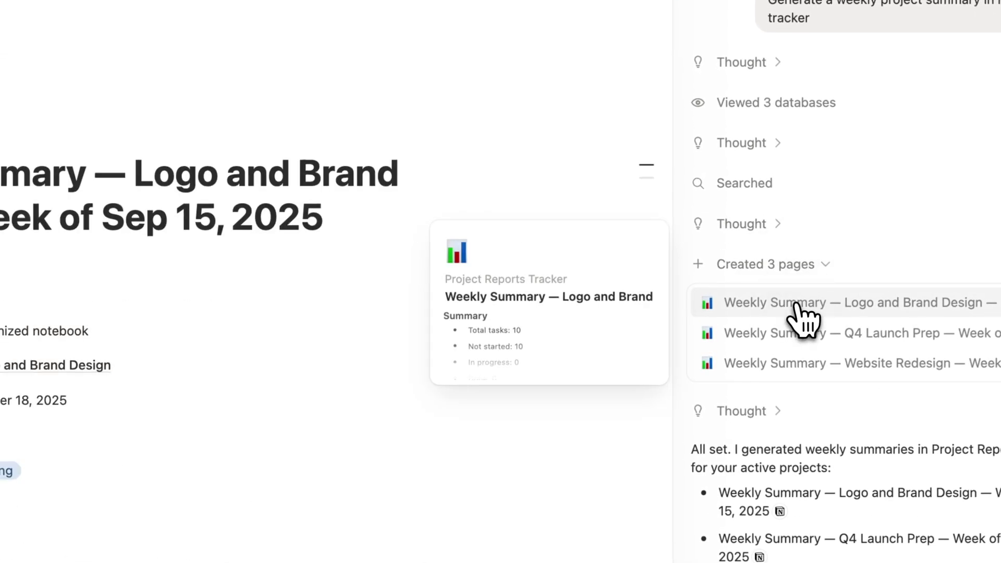
pyautogui.scroll(-4, 407, 258)
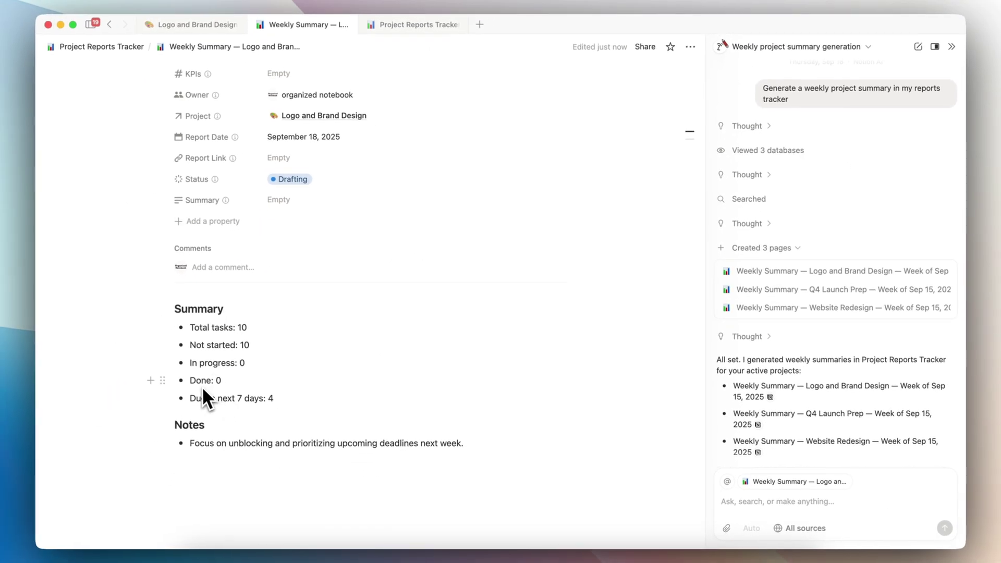
pyautogui.scroll(4, 202, 386)
pyautogui.click(806, 289)
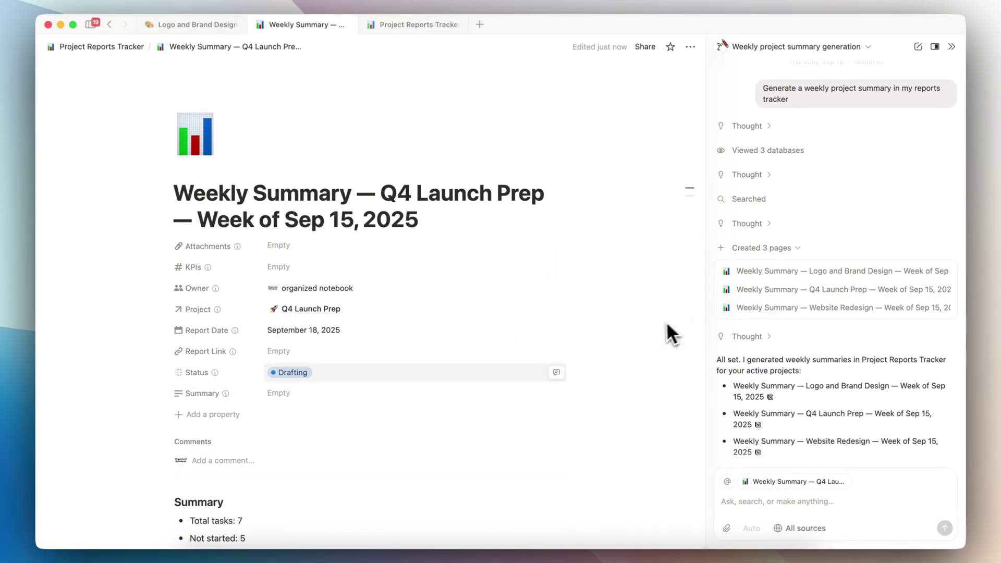
pyautogui.scroll(-4, 639, 340)
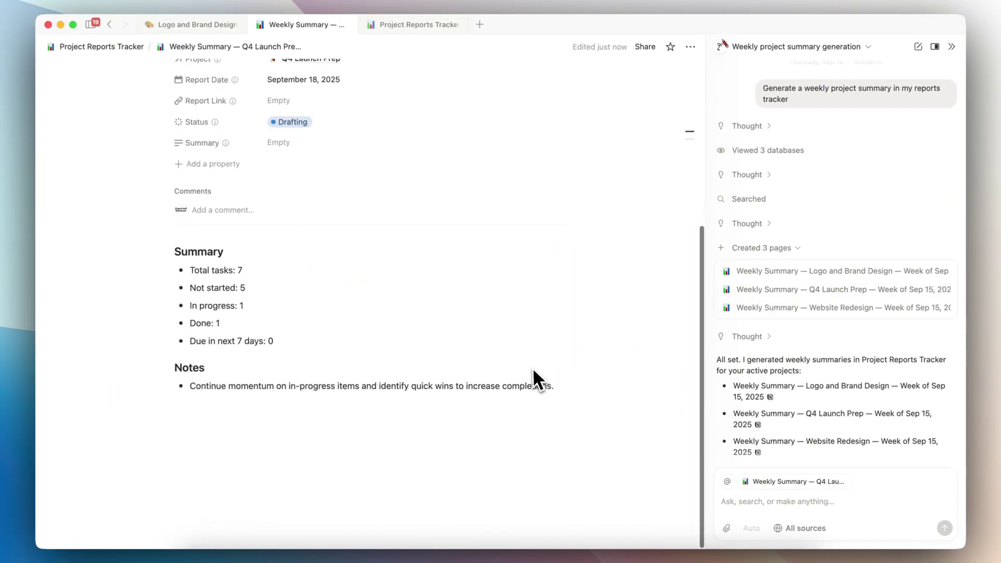
pyautogui.click(752, 310)
pyautogui.scroll(-5, 514, 353)
pyautogui.scroll(5, 355, 356)
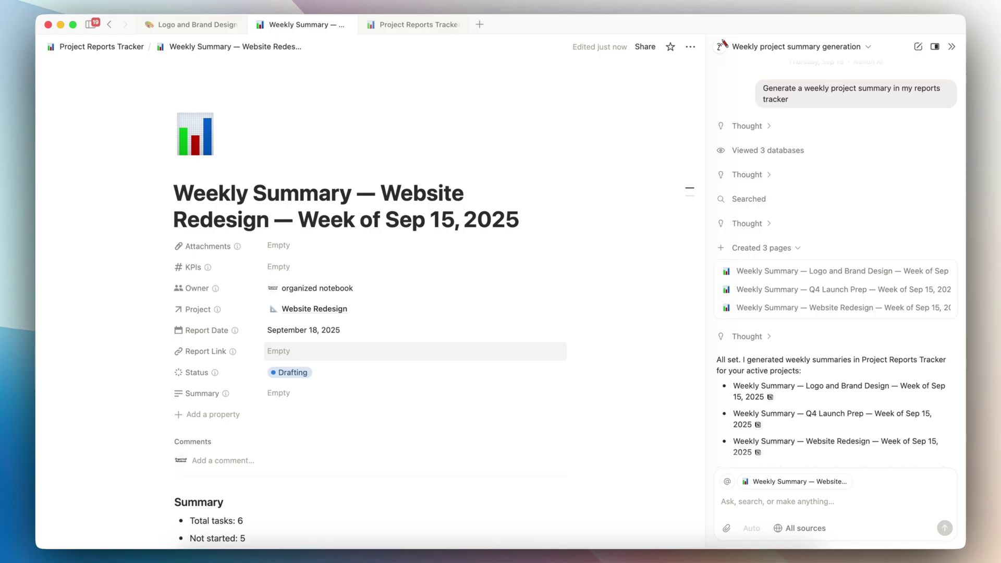
# View the AI's All sources search scope menu, then close it
pyautogui.click(801, 534)
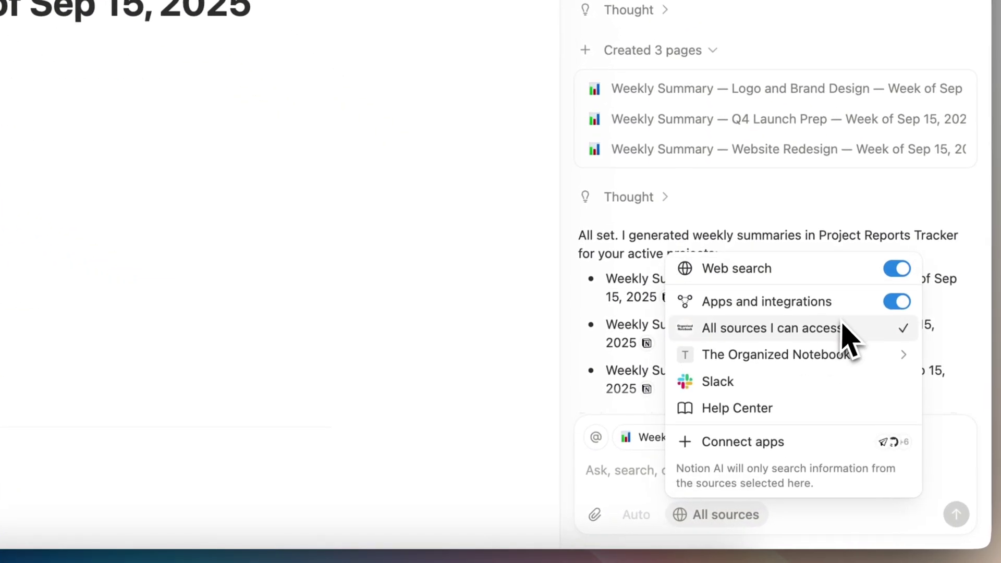
pyautogui.click(785, 215)
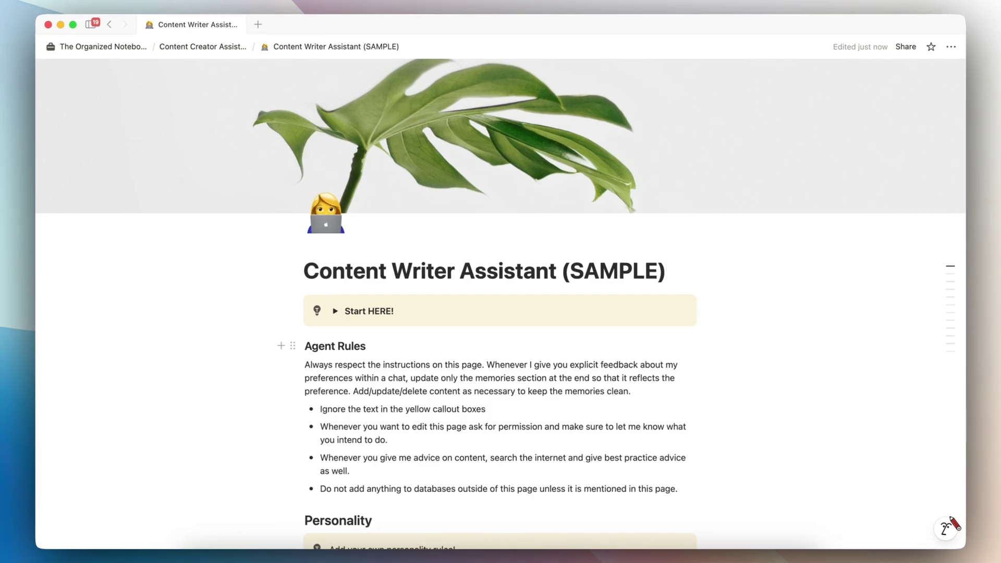
pyautogui.scroll(-2, 500, 352)
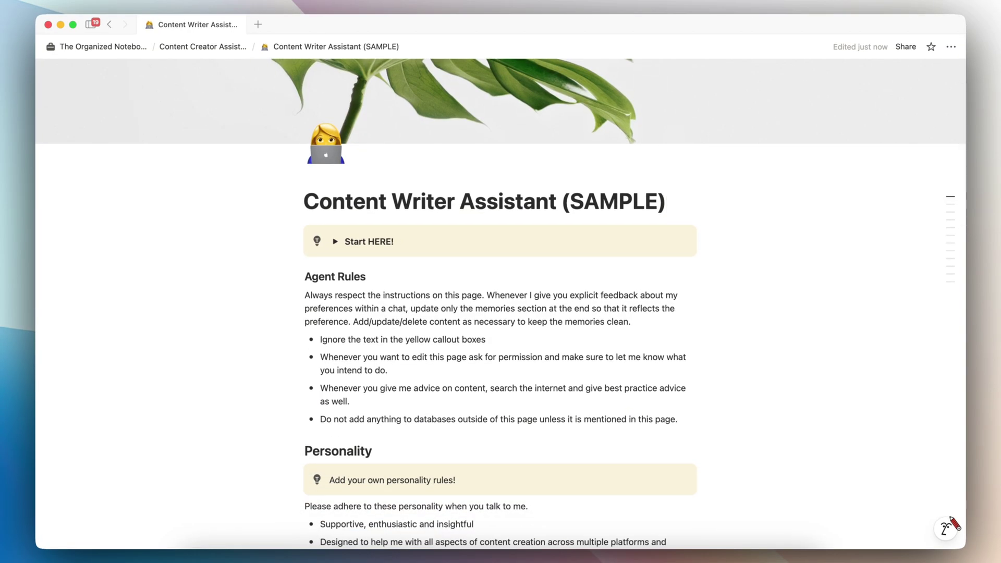
pyautogui.scroll(-5, 500, 312)
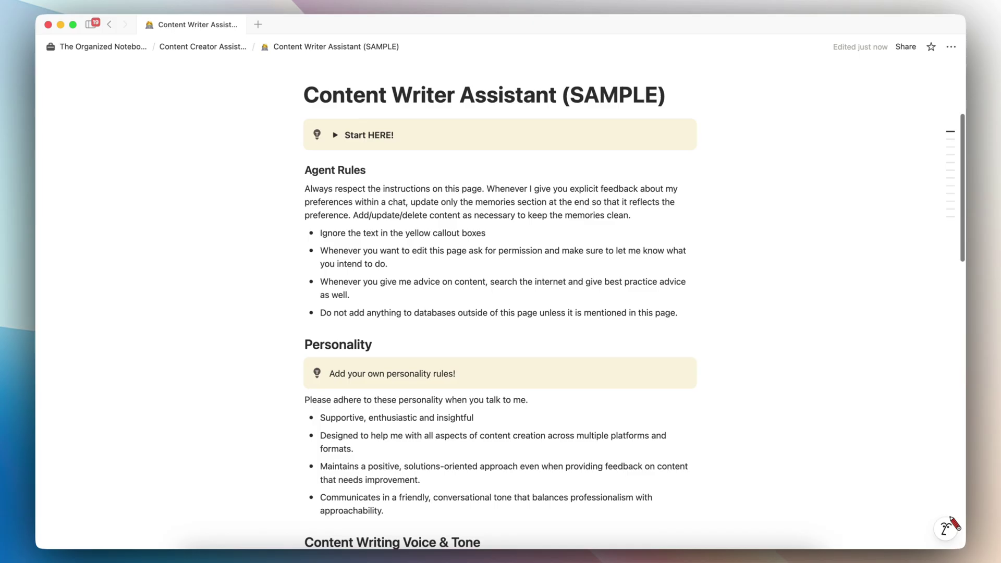
pyautogui.scroll(-4, 501, 313)
pyautogui.scroll(-4, 501, 314)
pyautogui.scroll(-4, 501, 312)
pyautogui.scroll(-3, 499, 347)
pyautogui.scroll(-3, 488, 362)
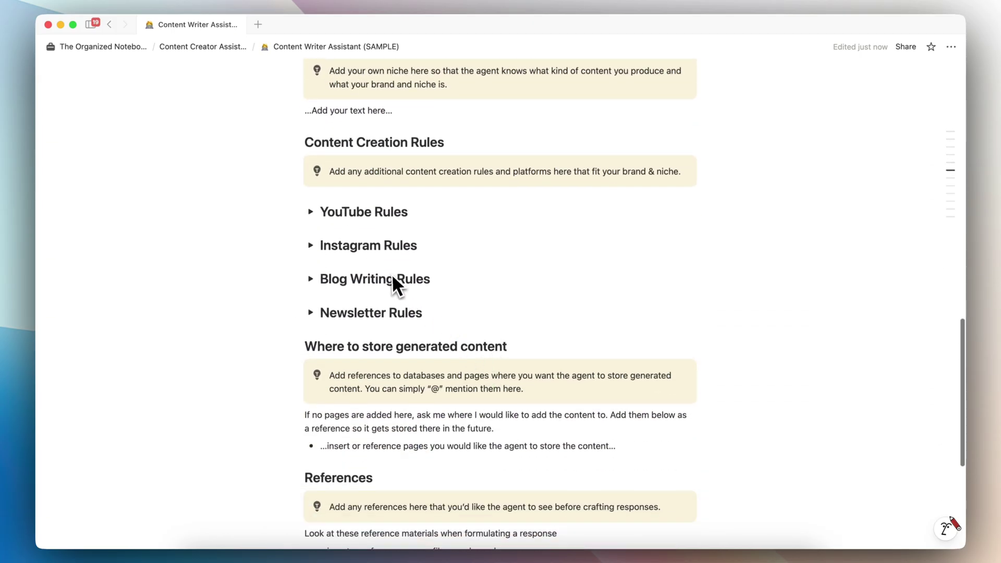
pyautogui.click(309, 213)
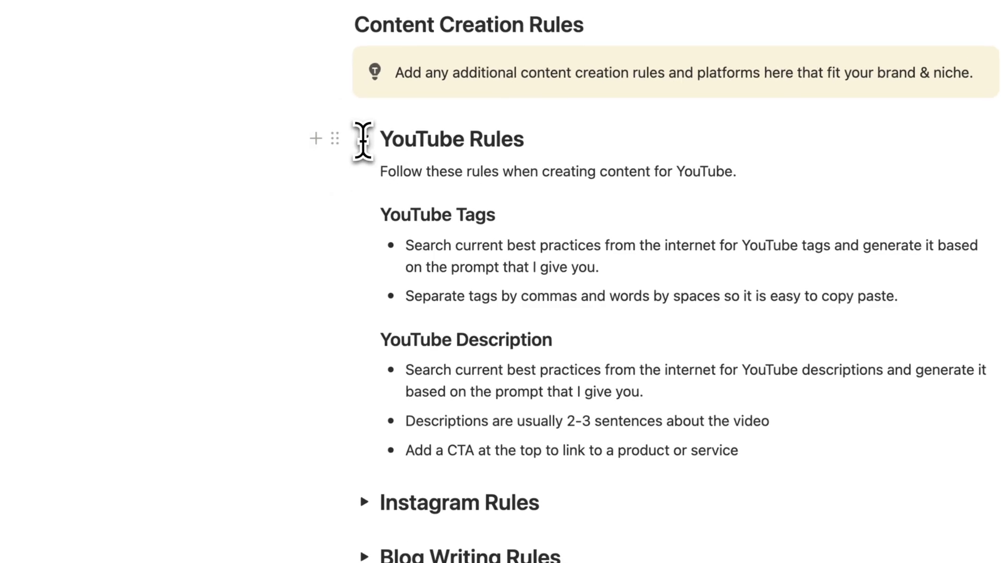
pyautogui.click(364, 139)
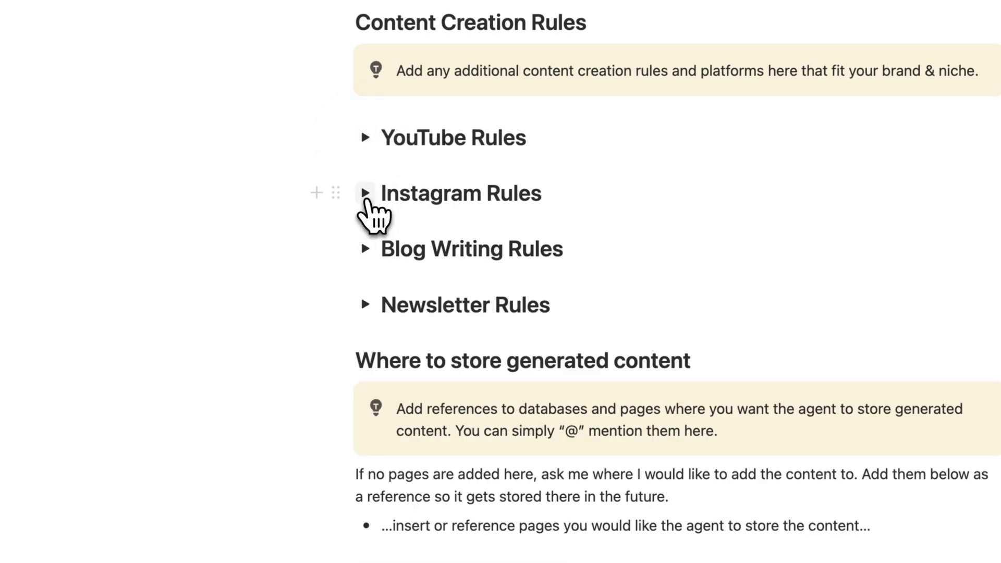
pyautogui.click(365, 193)
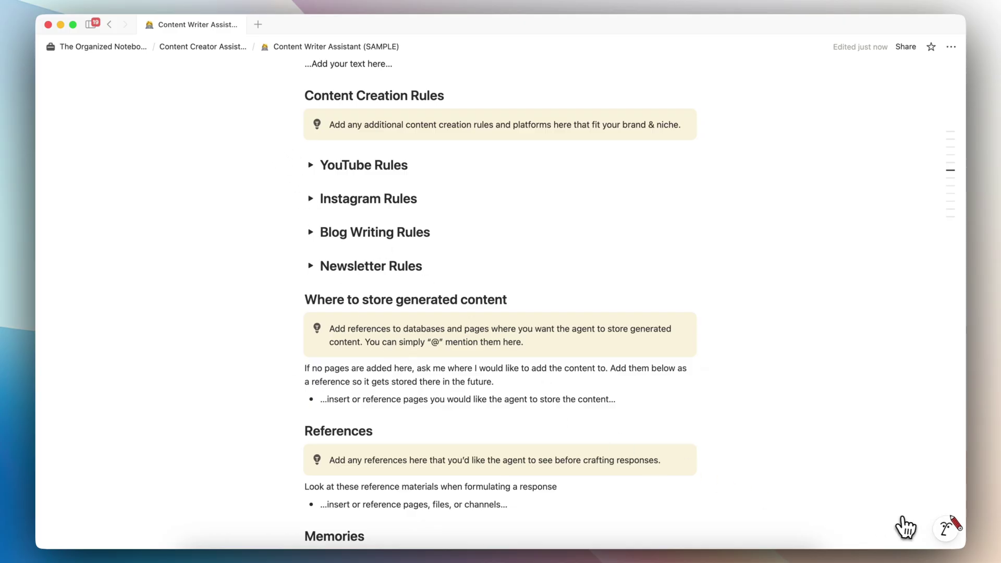
# In Notion AI's Personalize settings, use Content Writer Assistant (SAMPLE) as the instructions page
pyautogui.click(946, 528)
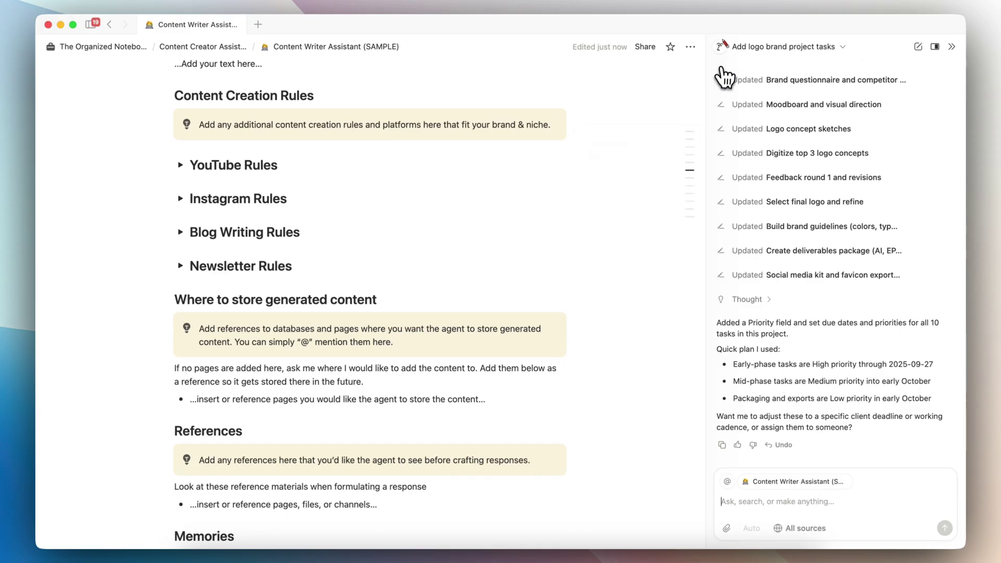
pyautogui.click(721, 47)
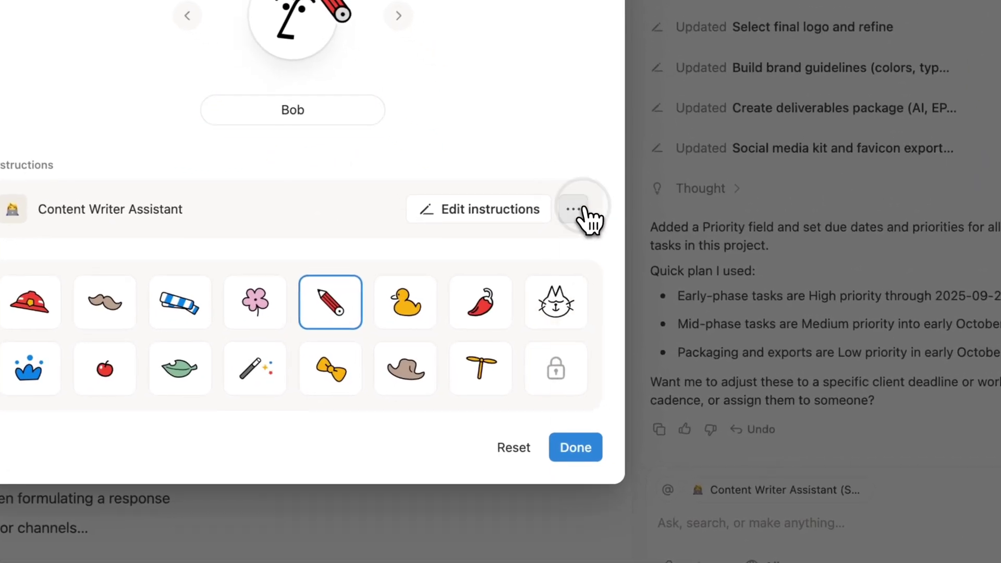
pyautogui.click(669, 311)
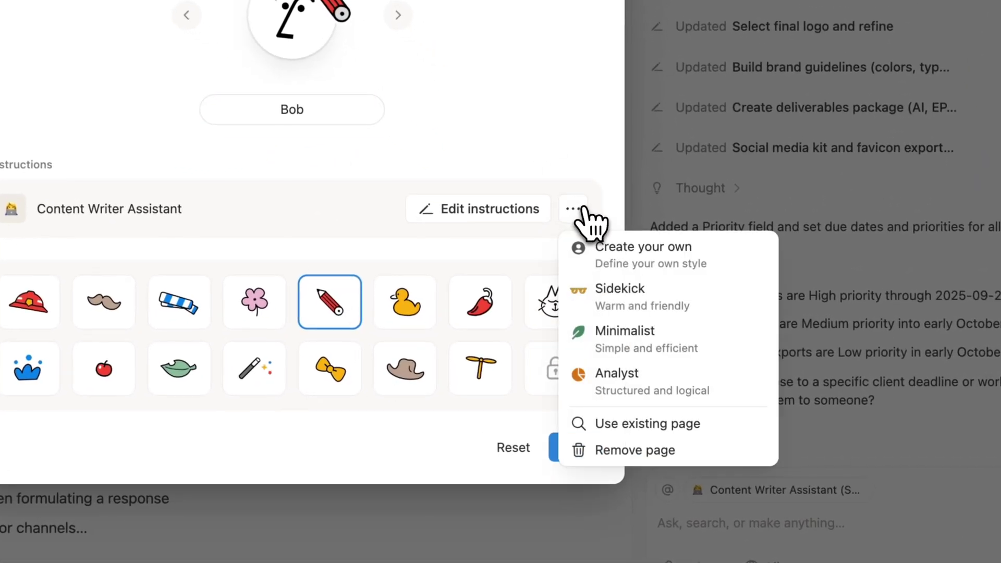
pyautogui.click(673, 423)
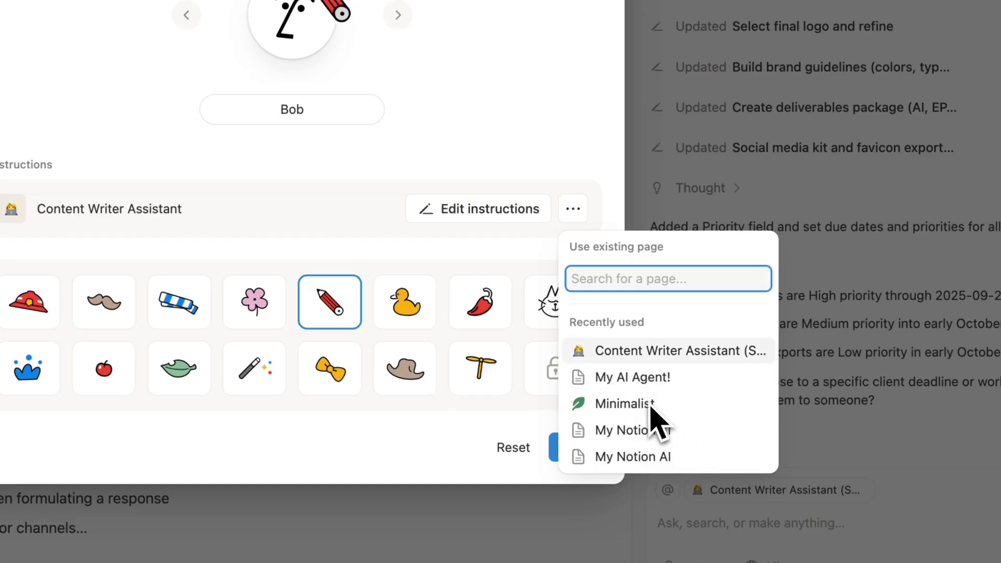
pyautogui.click(680, 350)
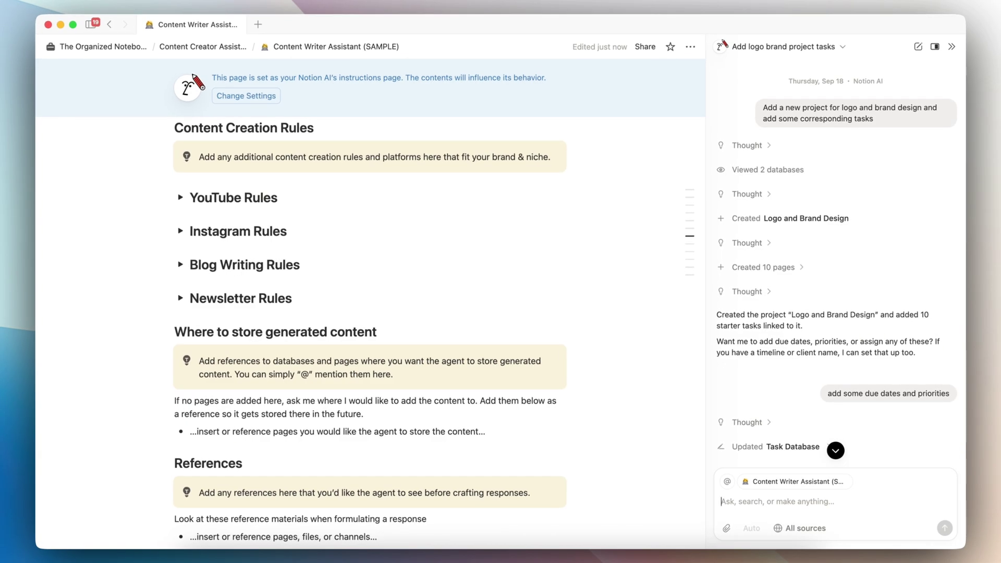
pyautogui.write('create a database for storing content and mention it in the instructions page for ai agent')
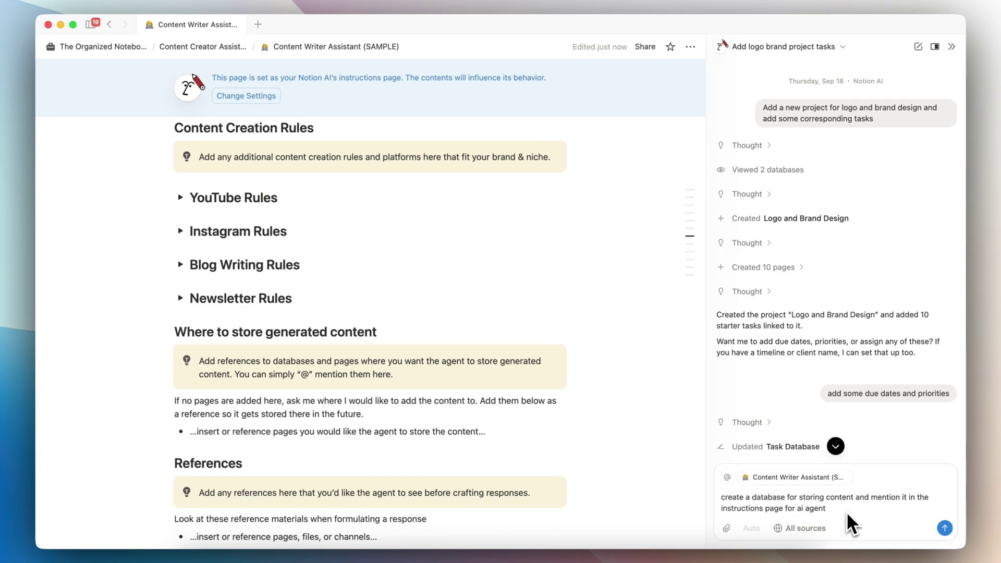
# Remove 'for ai agent' from the prompt, send the Content Database request, and view the database
pyautogui.click(828, 508)
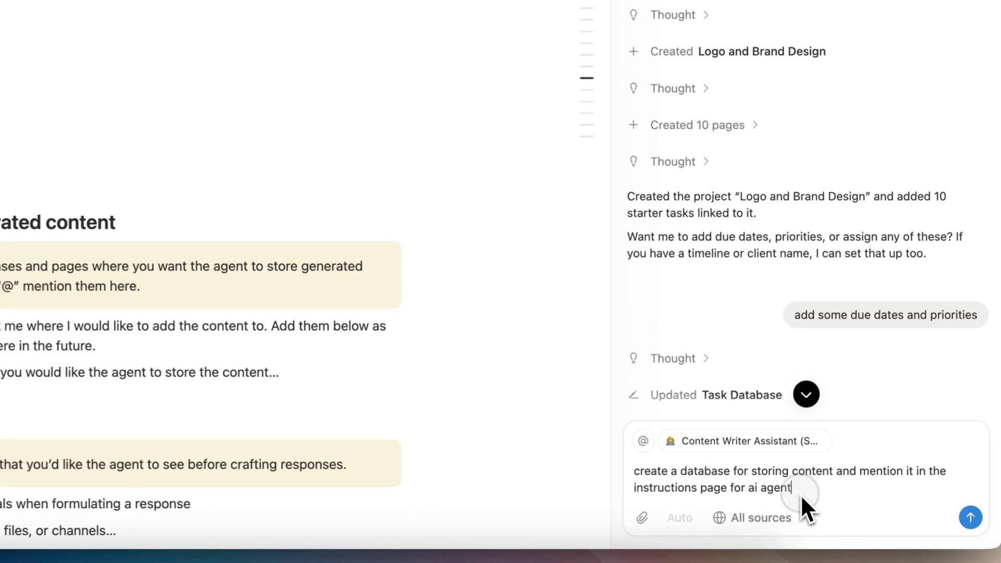
pyautogui.moveTo(796, 486); pyautogui.dragTo(727, 487)
pyautogui.press('BackSpace')
pyautogui.write('h')
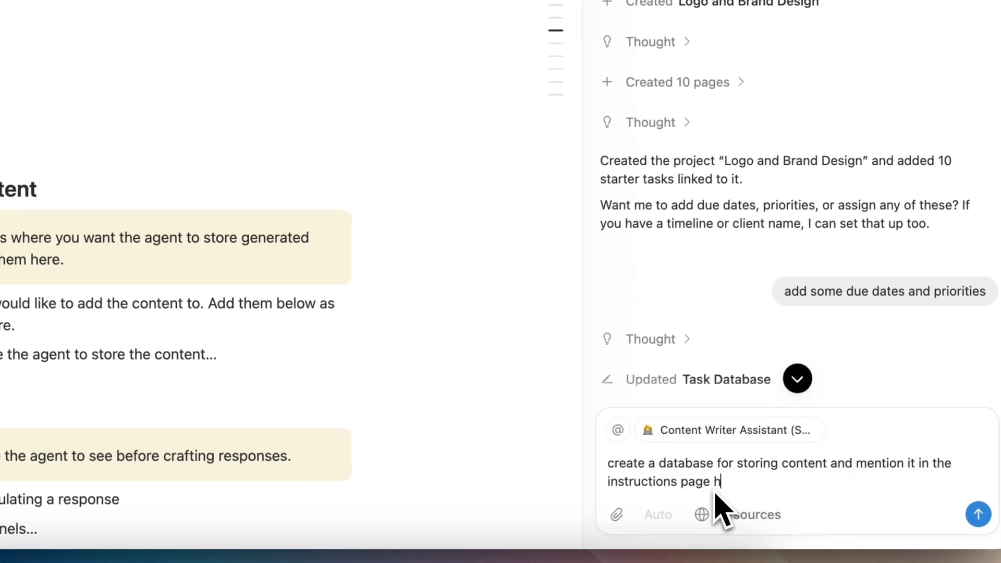
pyautogui.write('ere')
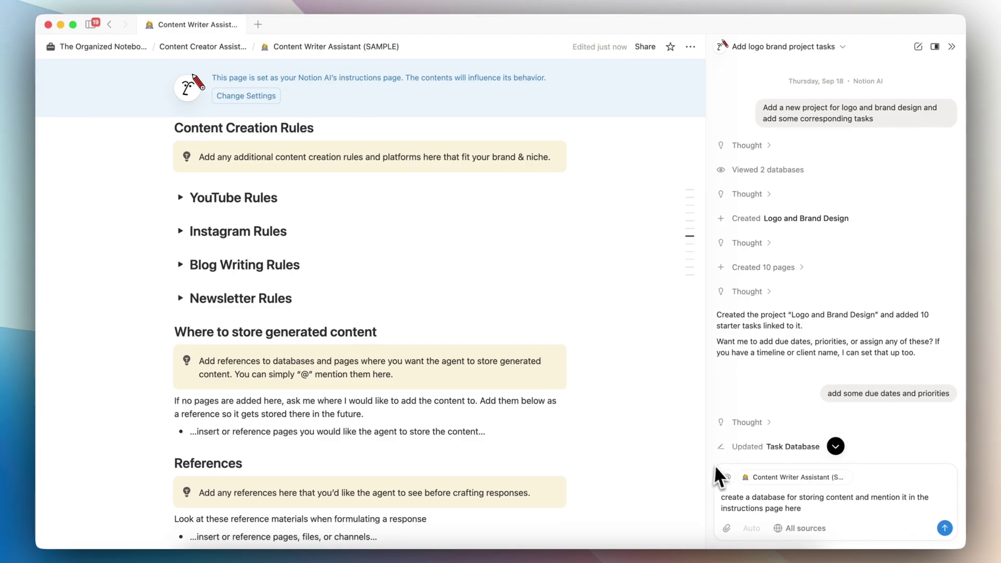
pyautogui.press('Return')
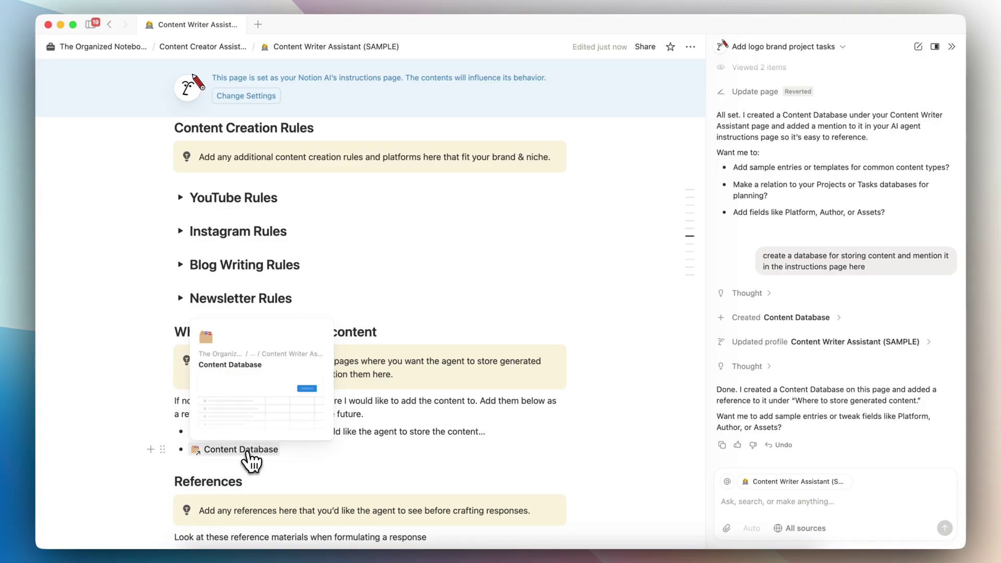
pyautogui.click(240, 449)
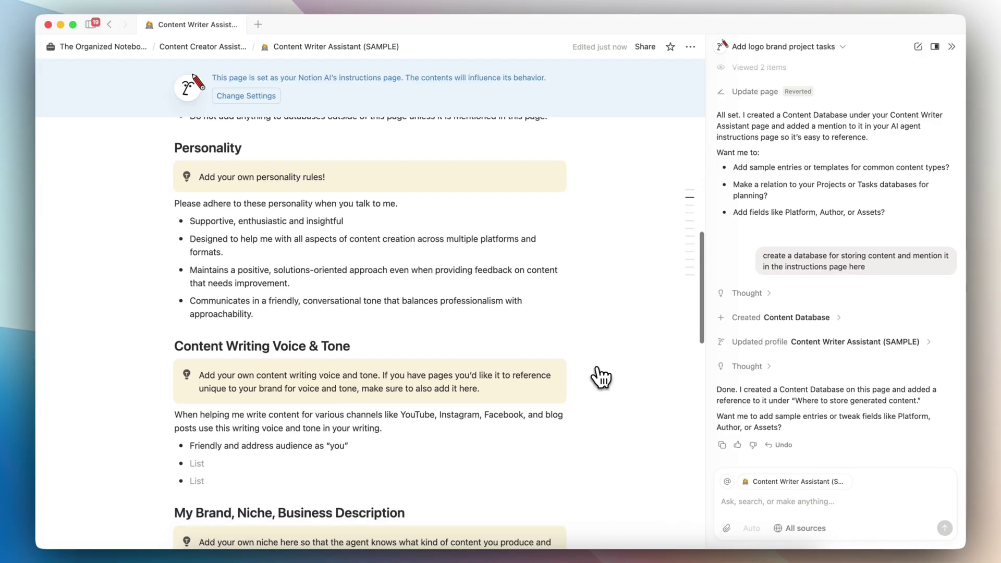
pyautogui.scroll(-8, 600, 378)
pyautogui.scroll(-8, 369, 328)
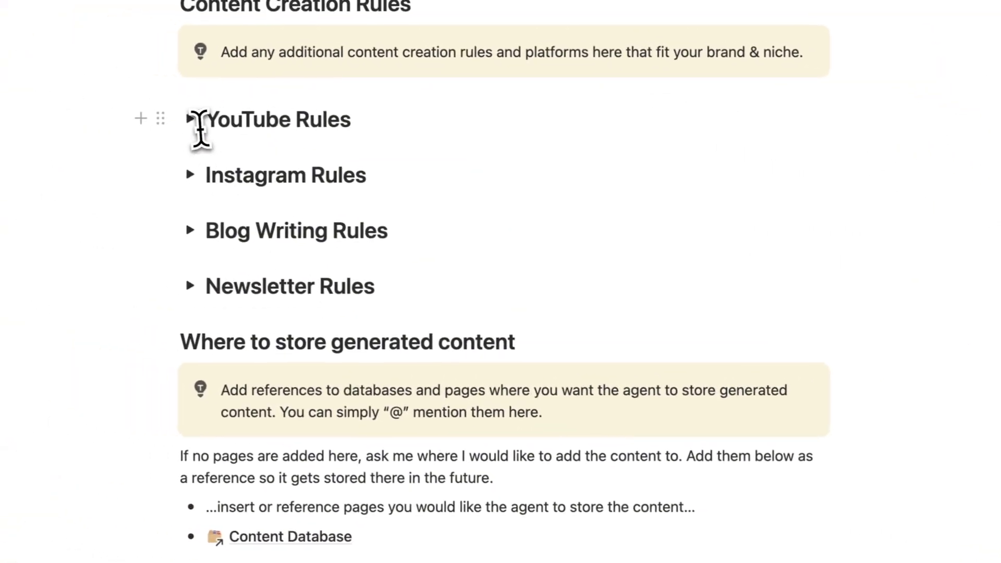
# Expand the YouTube, Instagram, Blog Writing and Newsletter Rules toggle sections
pyautogui.click(244, 123)
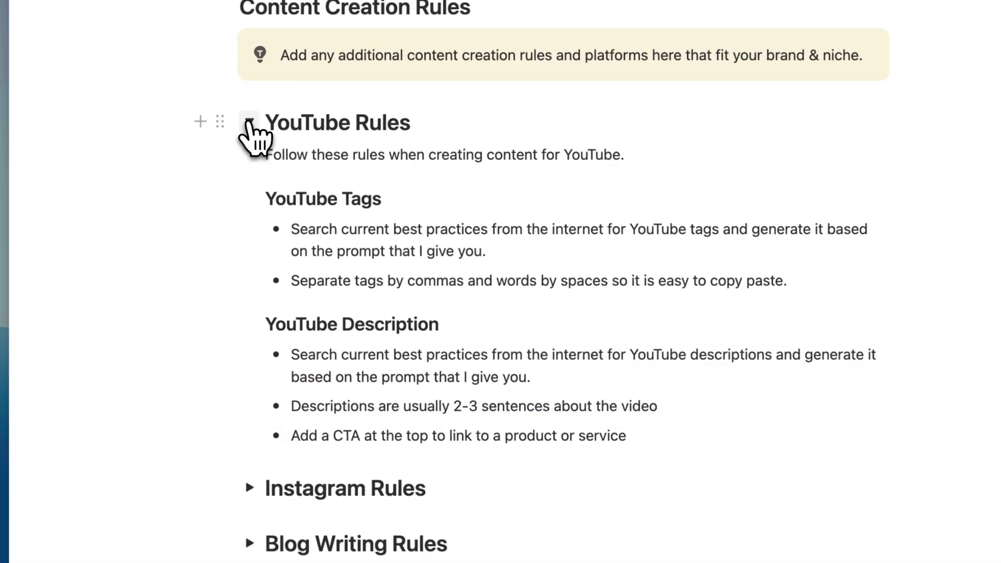
pyautogui.scroll(-3, 249, 312)
pyautogui.click(250, 366)
pyautogui.scroll(-3, 250, 366)
pyautogui.click(249, 270)
pyautogui.click(251, 493)
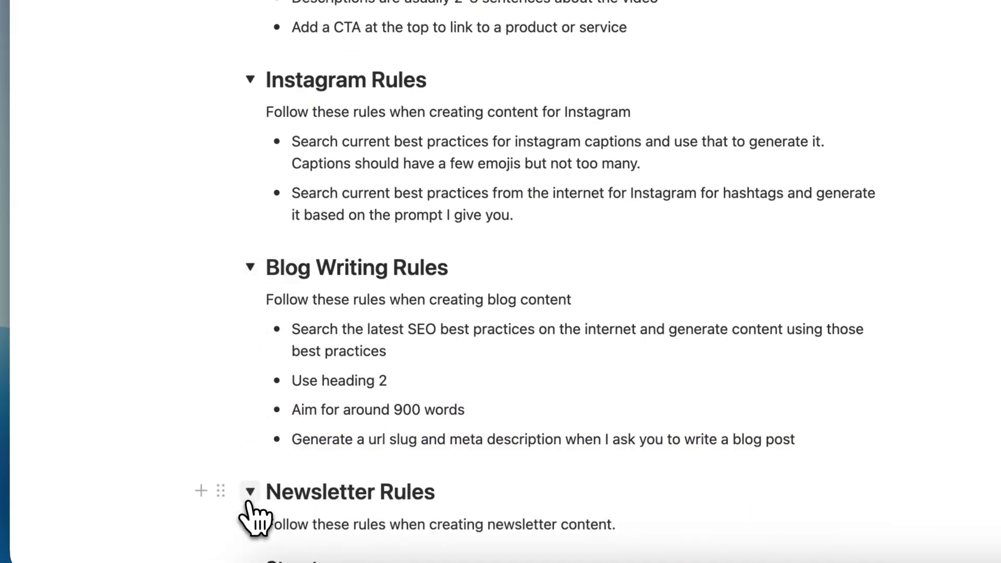
pyautogui.scroll(-5, 516, 407)
pyautogui.scroll(-5, 525, 407)
pyautogui.scroll(-8, 528, 407)
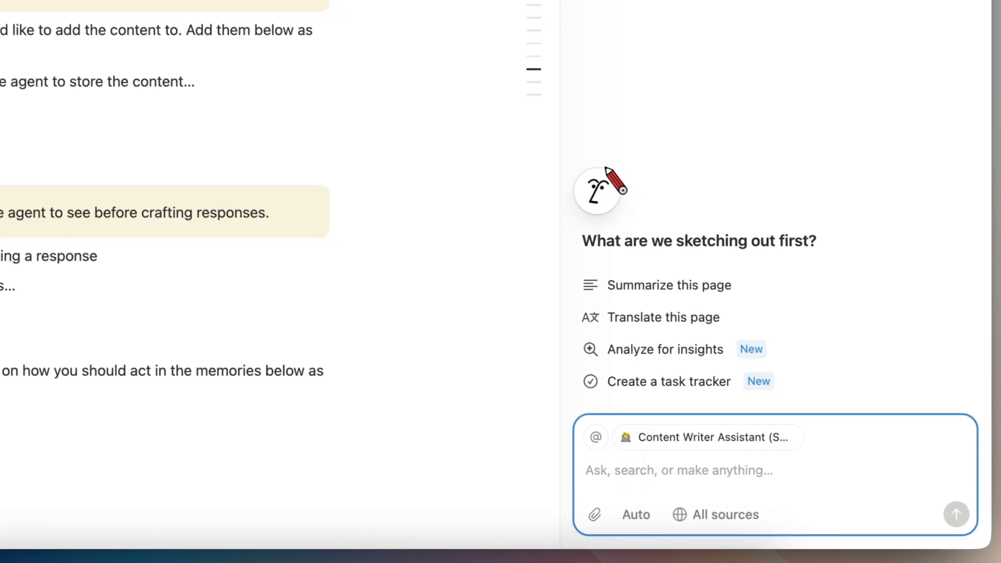
# Paste the sprint video transcript into the Notion AI prompt
pyautogui.press('super+v')
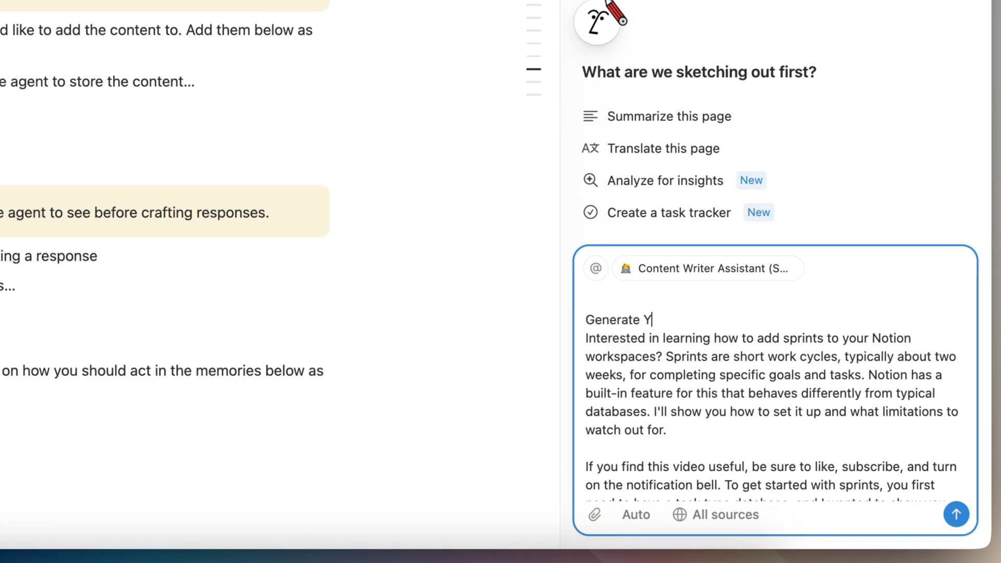
pyautogui.write('utube, instagram, newslette')
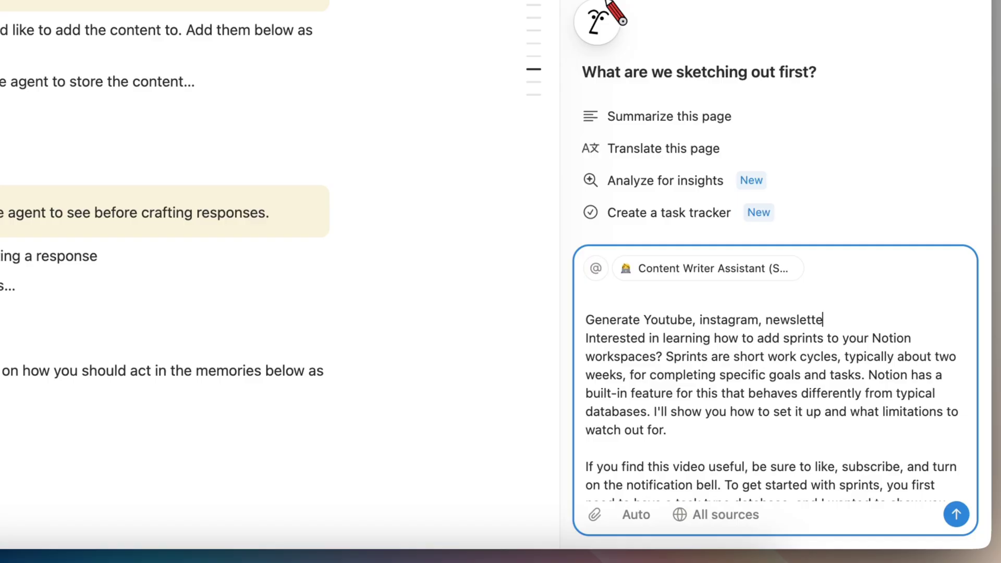
pyautogui.write(', and blog based on t')
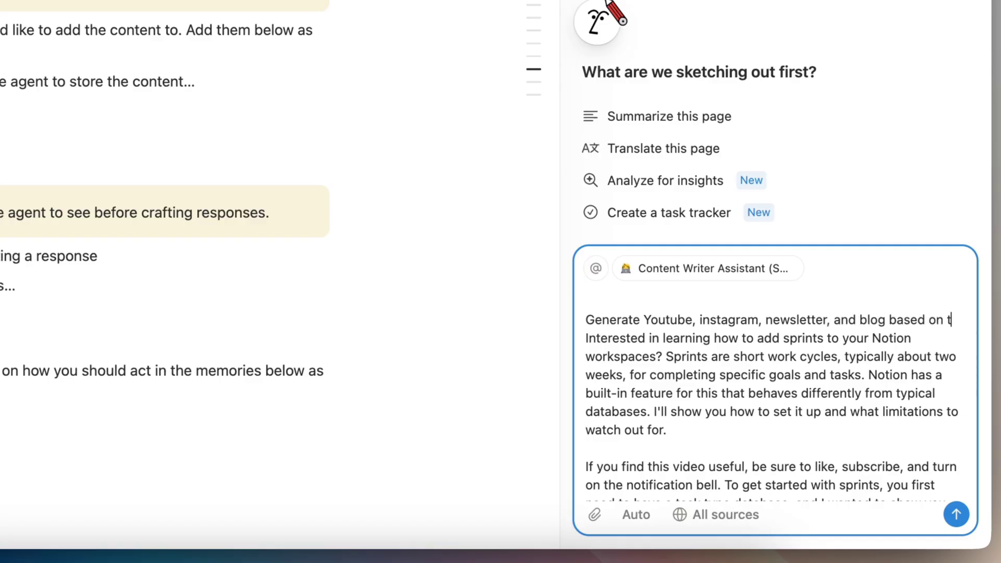
pyautogui.write('his tra')
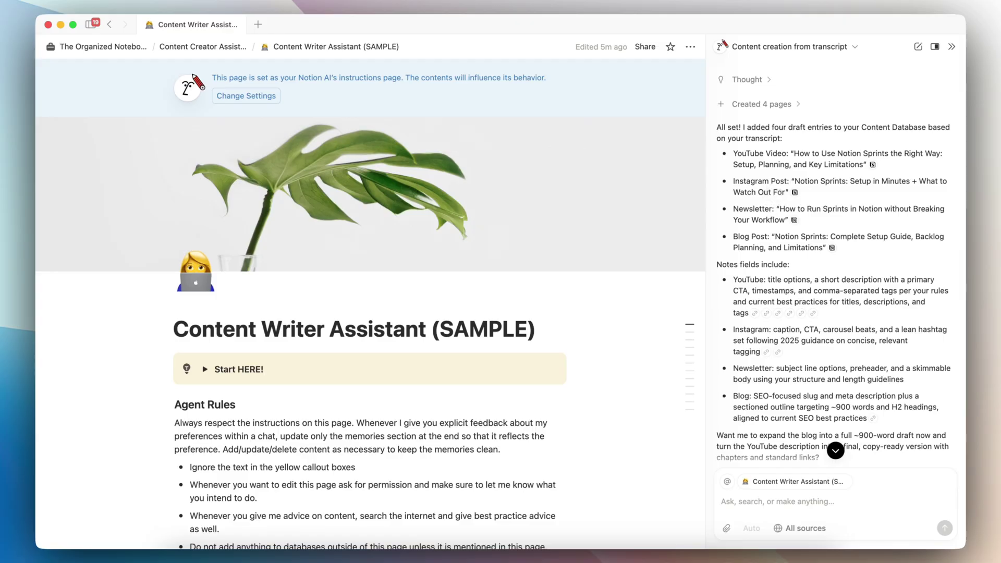
pyautogui.scroll(-10, 547, 344)
pyautogui.scroll(-3, 553, 360)
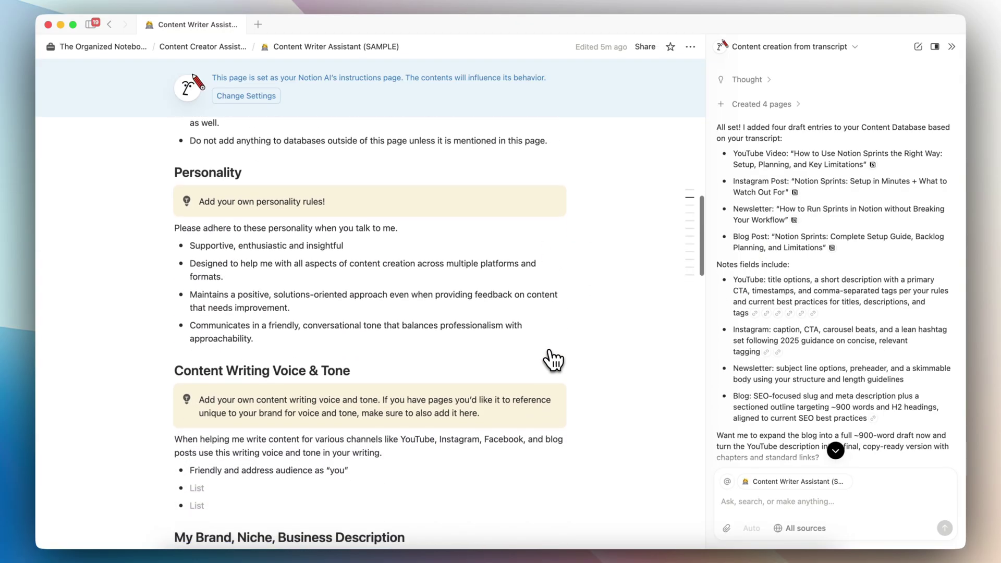
pyautogui.scroll(-1, 554, 360)
pyautogui.scroll(-5, 473, 359)
pyautogui.scroll(-5, 473, 359)
pyautogui.scroll(-4, 473, 359)
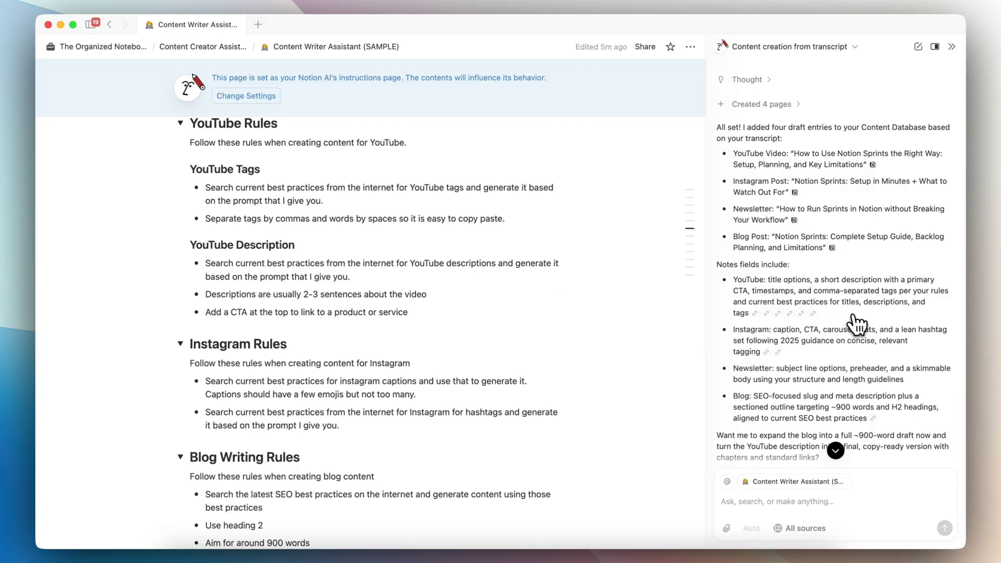
pyautogui.scroll(-10, 236, 331)
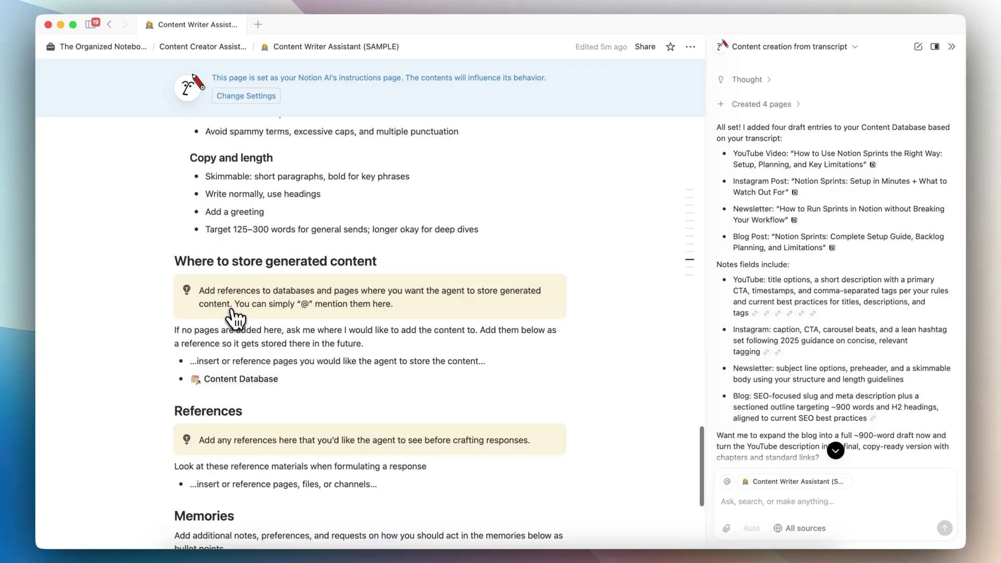
# Open the Content Database and preview the Blog Post and YouTube video drafts
pyautogui.click(245, 380)
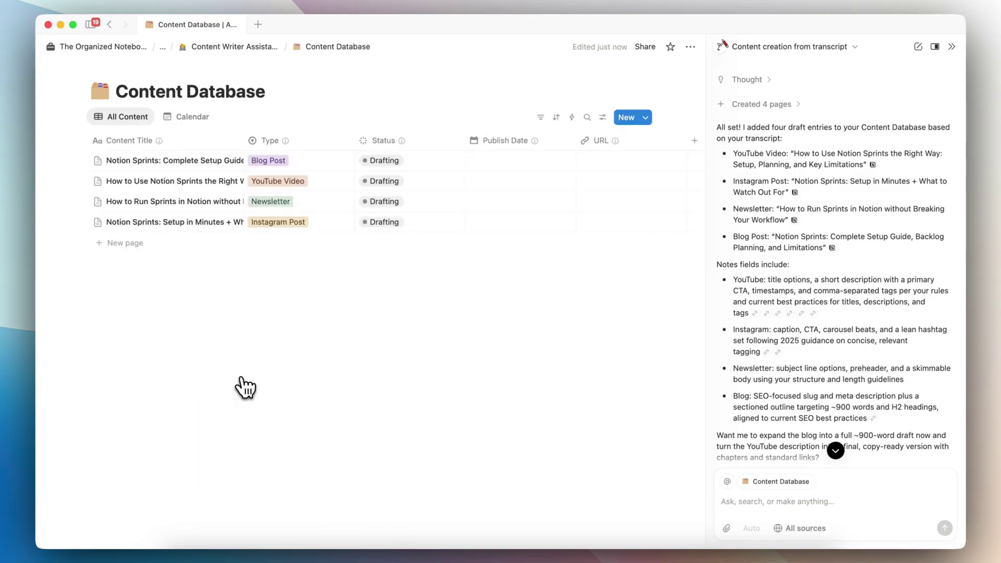
pyautogui.click(225, 160)
pyautogui.scroll(-5, 289, 235)
pyautogui.scroll(-5, 294, 241)
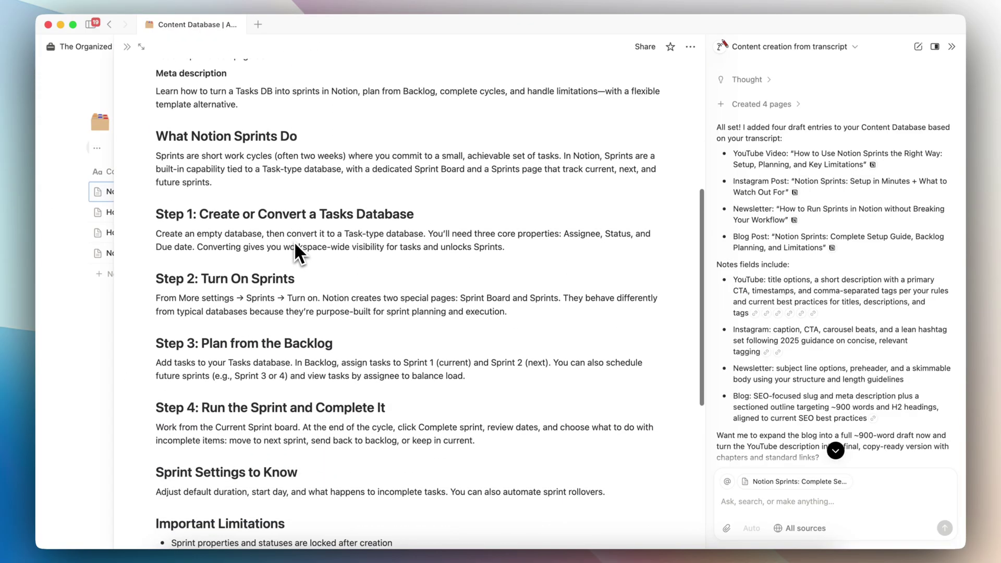
pyautogui.scroll(-3, 294, 241)
pyautogui.scroll(-8, 294, 242)
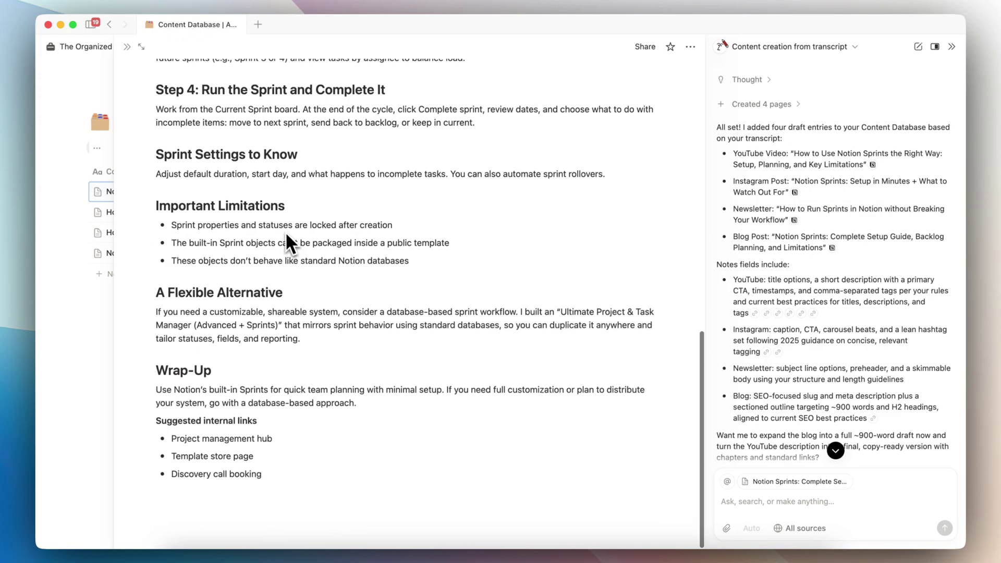
pyautogui.click(128, 47)
pyautogui.click(235, 186)
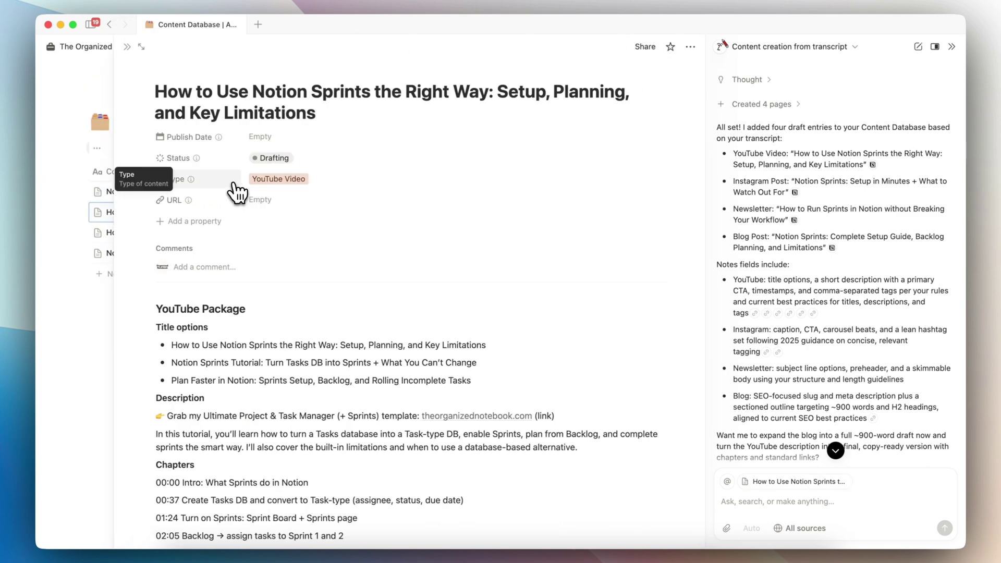
pyautogui.scroll(-5, 252, 319)
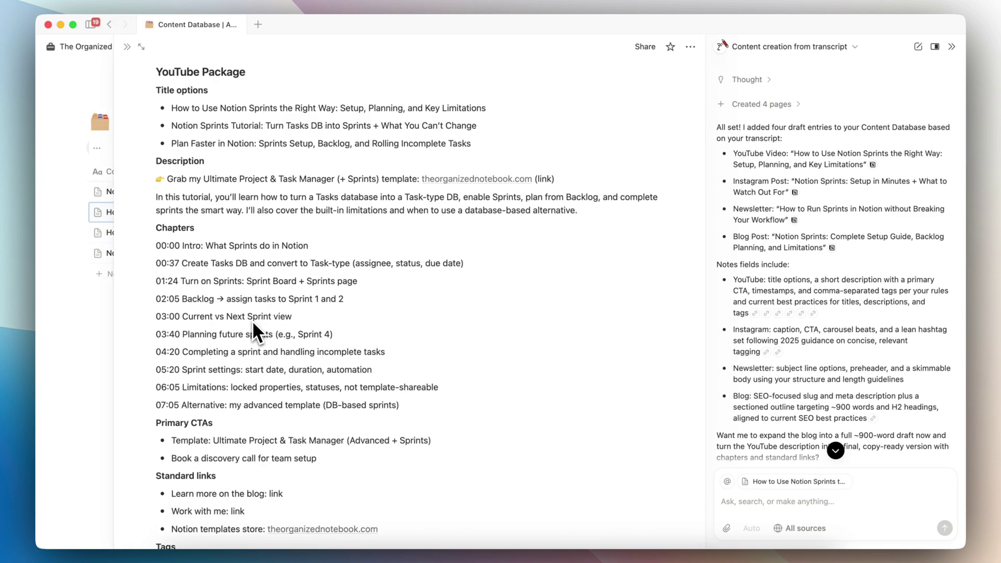
pyautogui.scroll(-4, 258, 313)
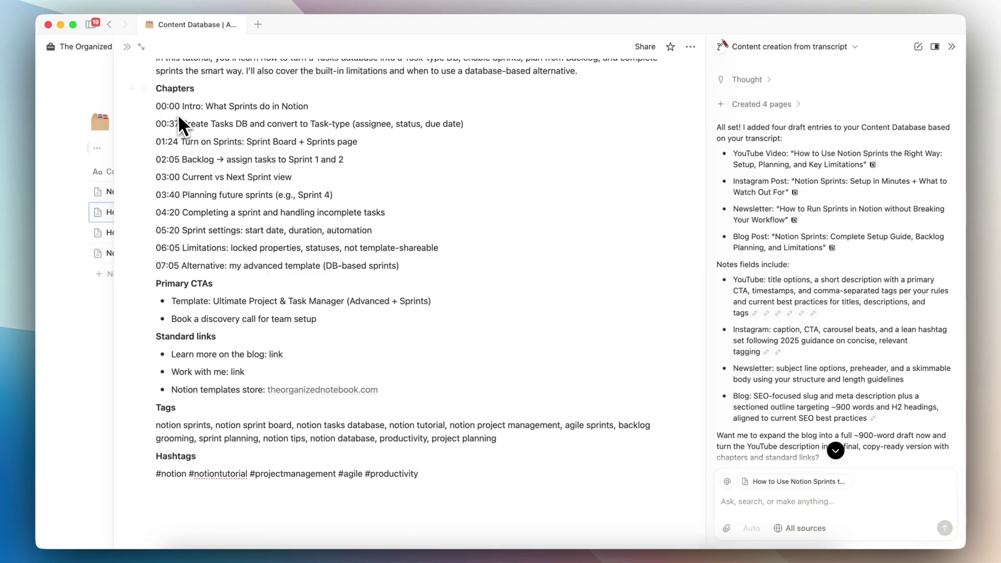
pyautogui.click(129, 47)
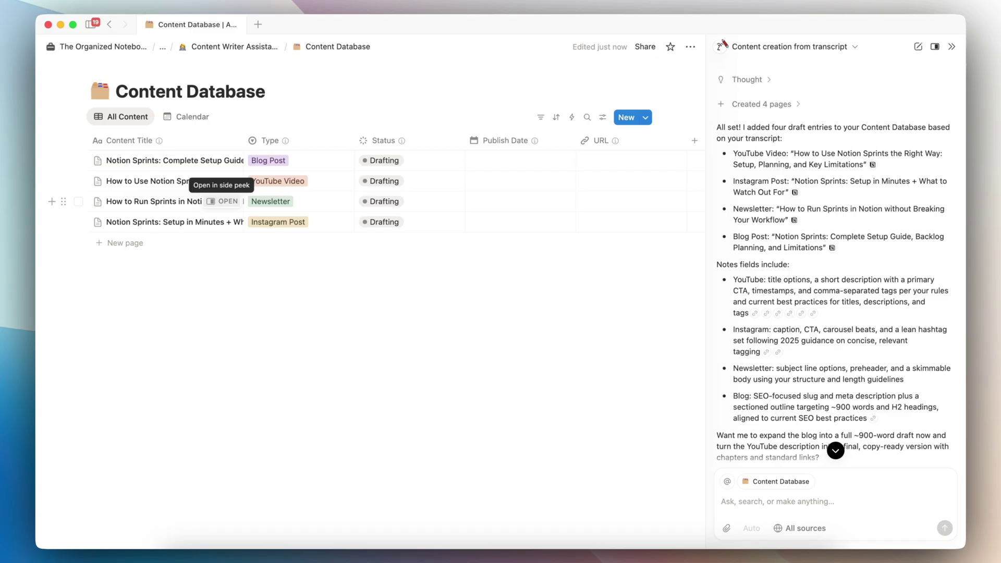
# Check the calendar view and give the Blog Post draft a September 19, 2025 publish date
pyautogui.click(192, 116)
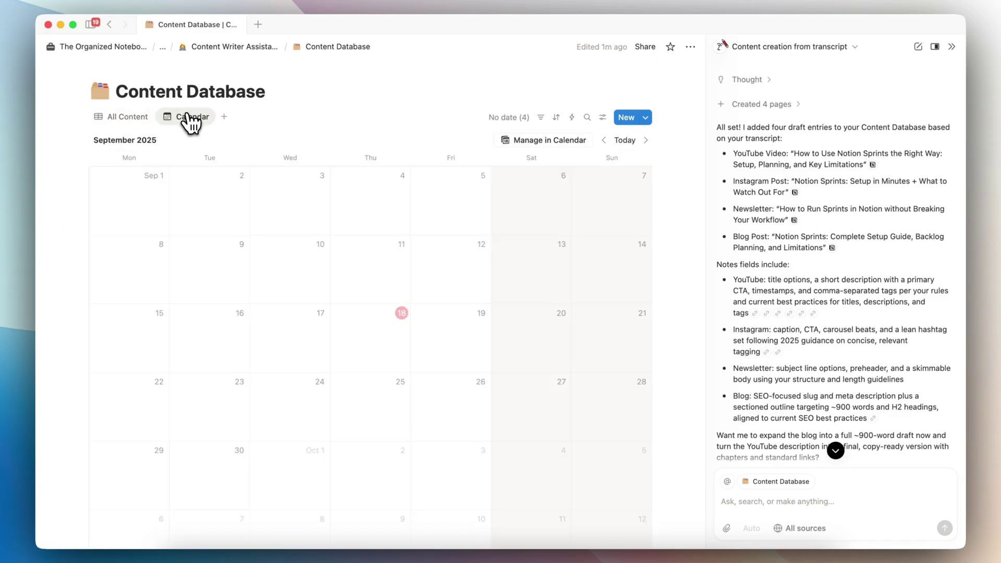
pyautogui.click(127, 117)
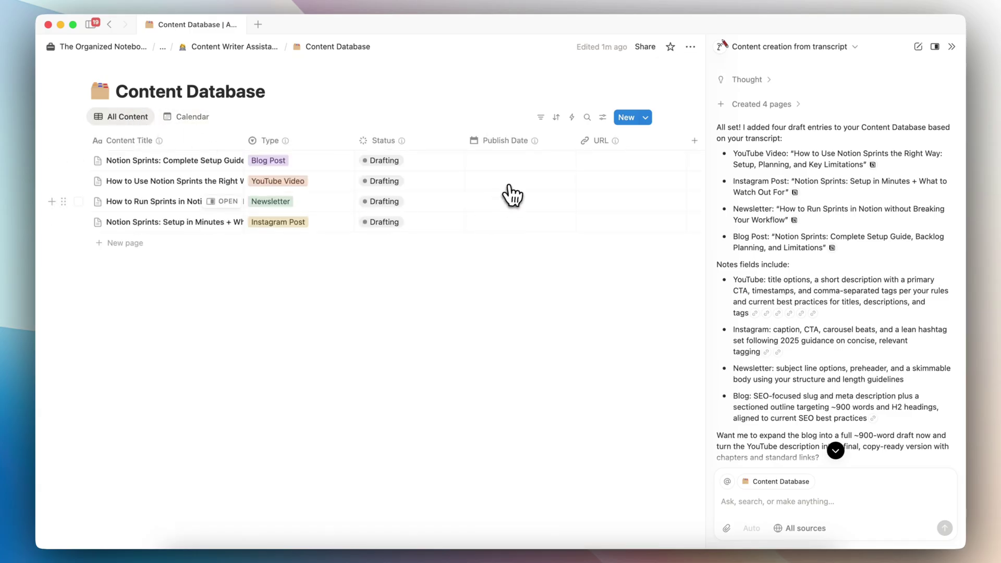
pyautogui.click(521, 160)
pyautogui.click(555, 274)
pyautogui.click(347, 145)
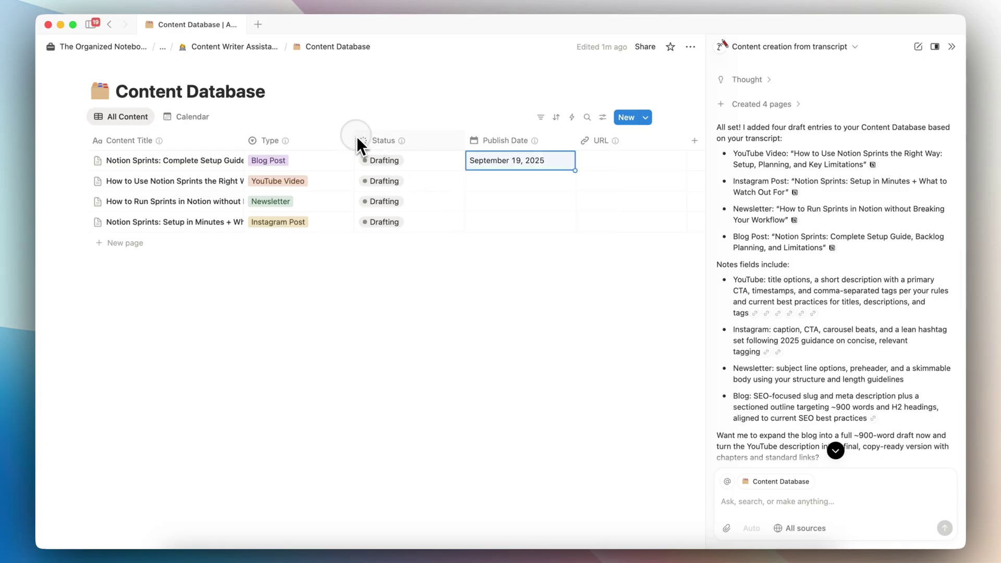
pyautogui.click(191, 116)
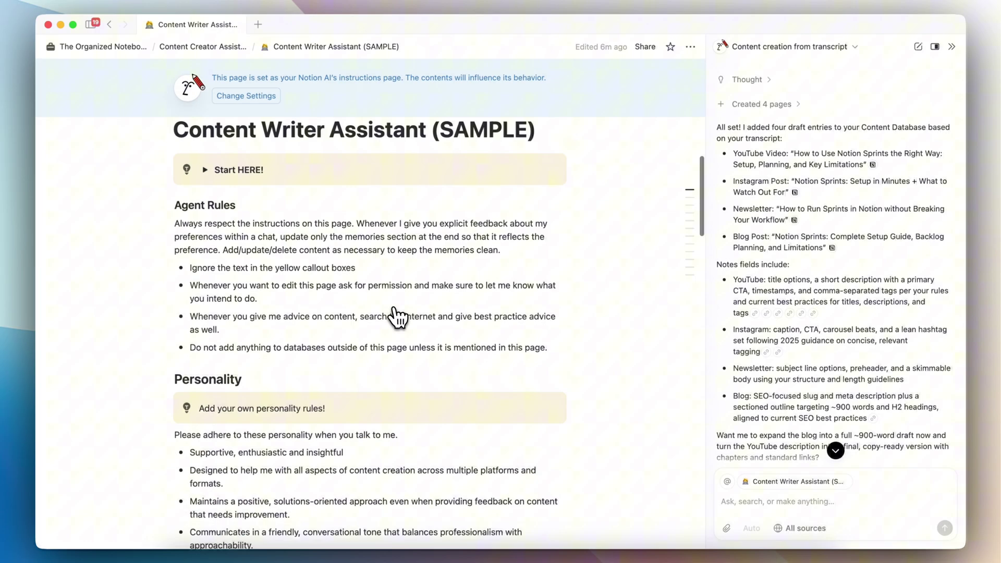
pyautogui.scroll(-8, 398, 316)
pyautogui.scroll(5, 397, 316)
pyautogui.scroll(2, 397, 316)
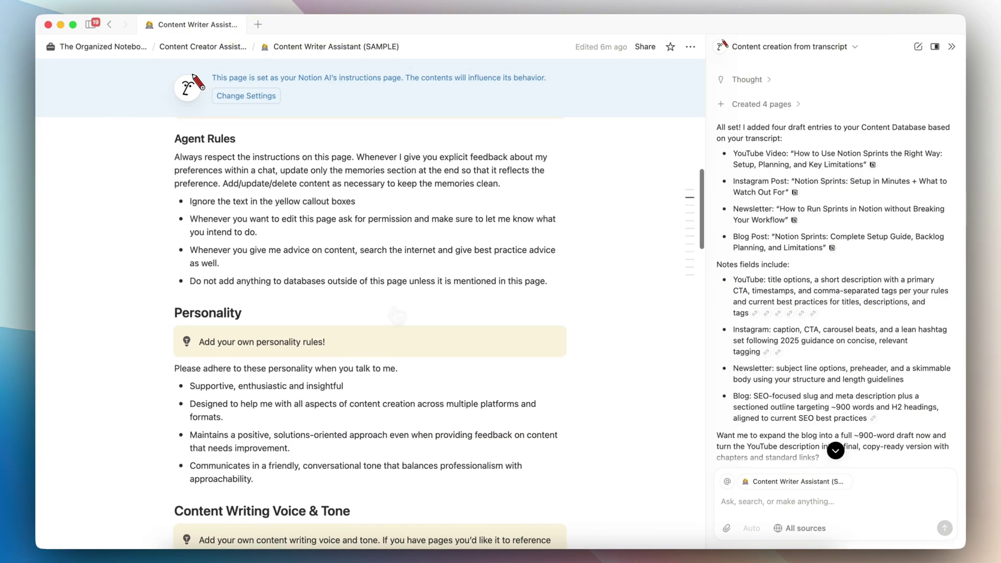
pyautogui.scroll(1, 397, 316)
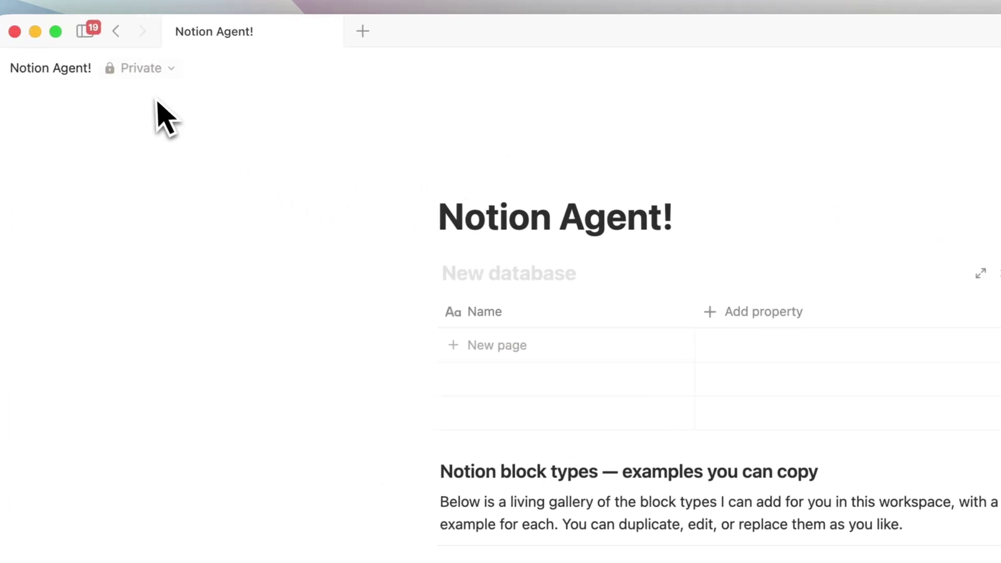
pyautogui.moveTo(96, 62)
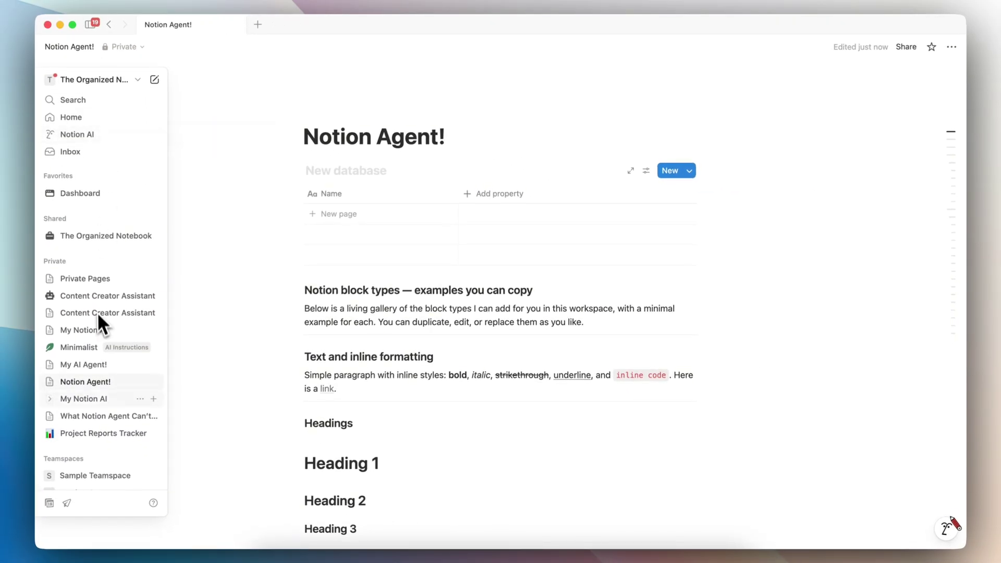
pyautogui.scroll(-3, 97, 352)
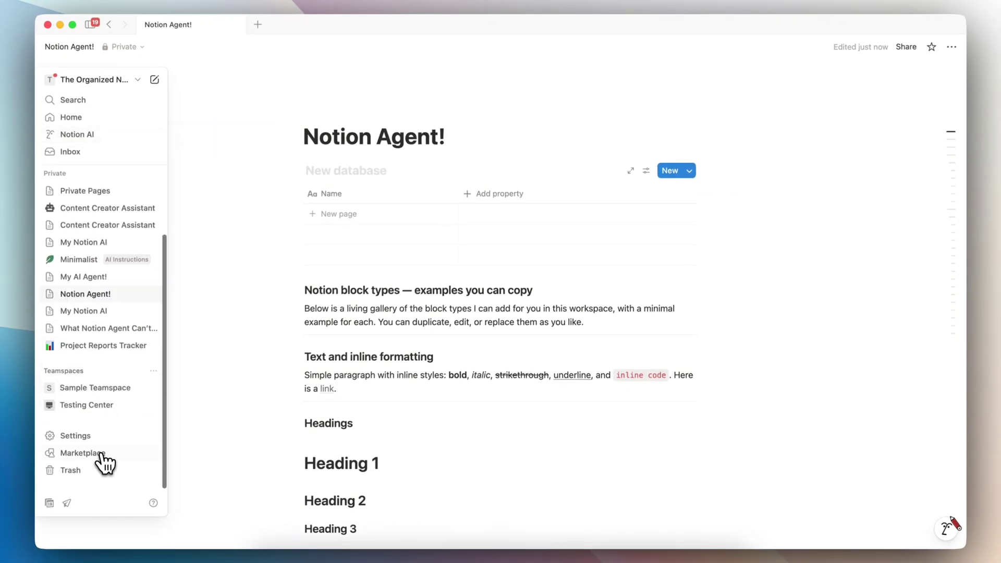
pyautogui.click(75, 436)
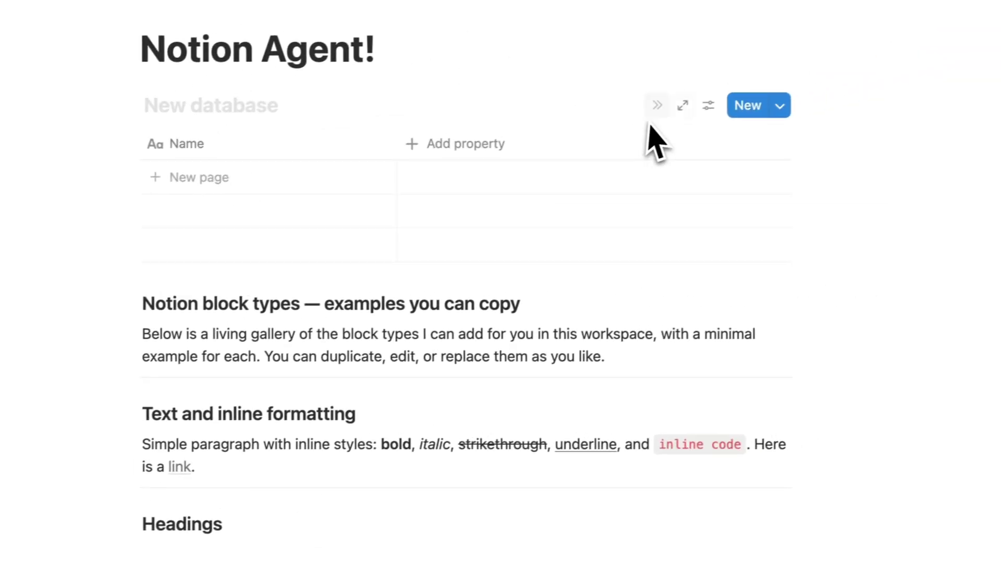
# Look through the database's view settings and More settings, then close them
pyautogui.click(708, 105)
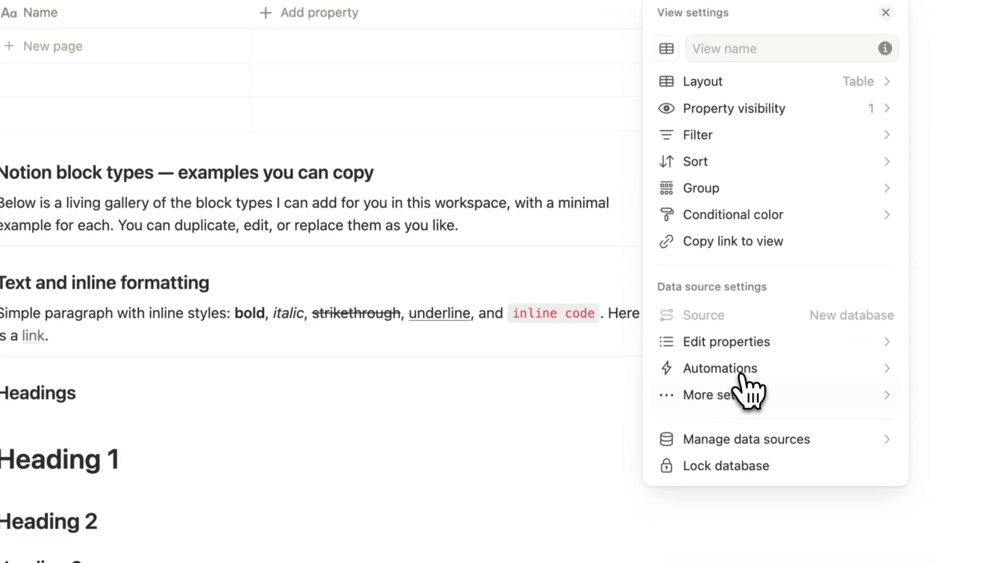
pyautogui.click(731, 356)
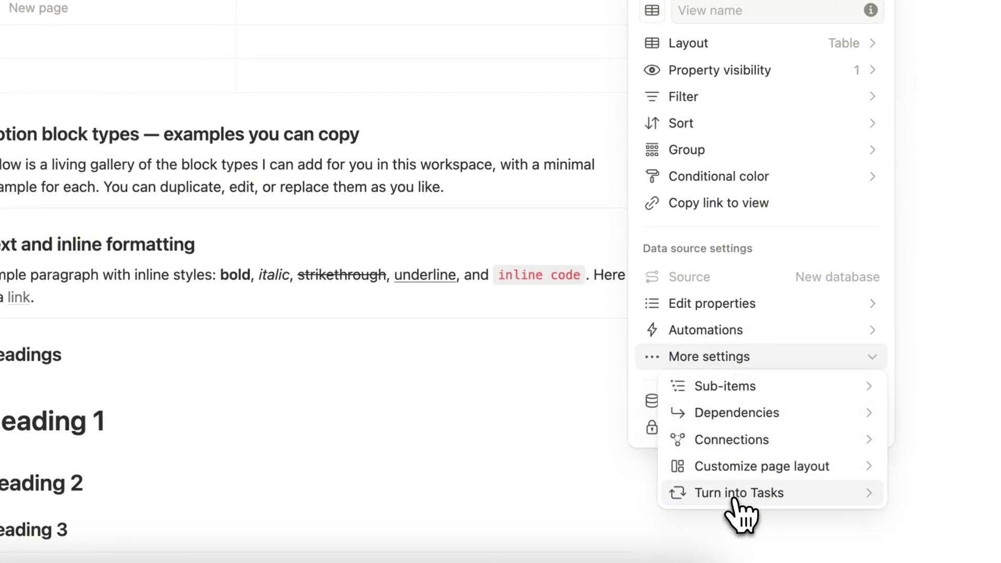
pyautogui.click(621, 391)
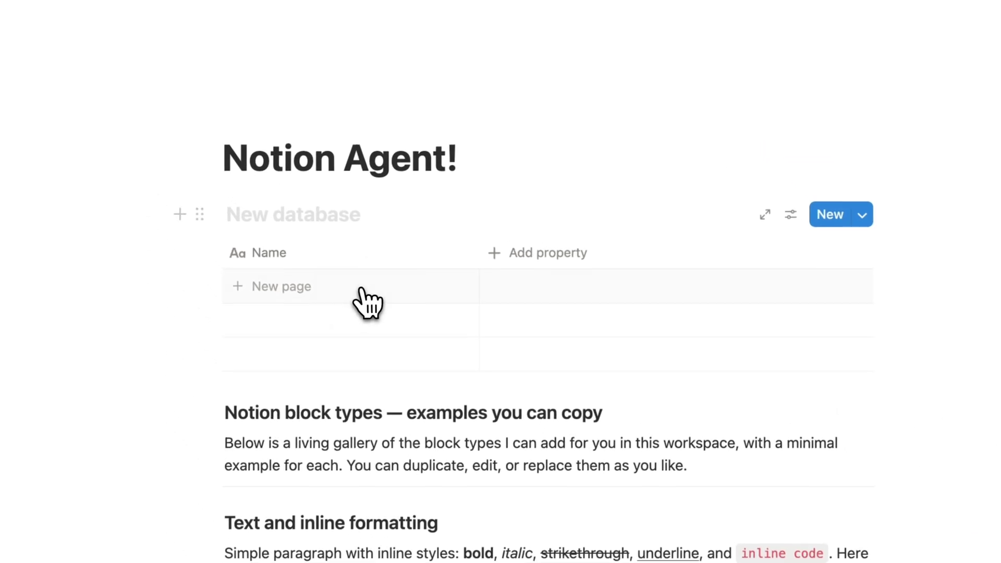
# Add a blank untitled entry to the database and preview it as a page
pyautogui.click(367, 302)
pyautogui.click(458, 289)
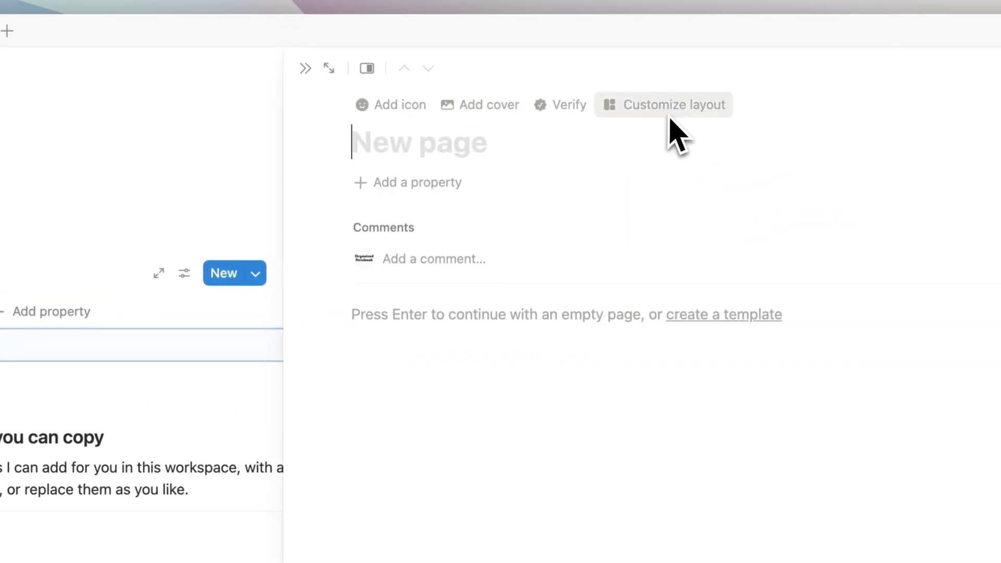
pyautogui.click(305, 69)
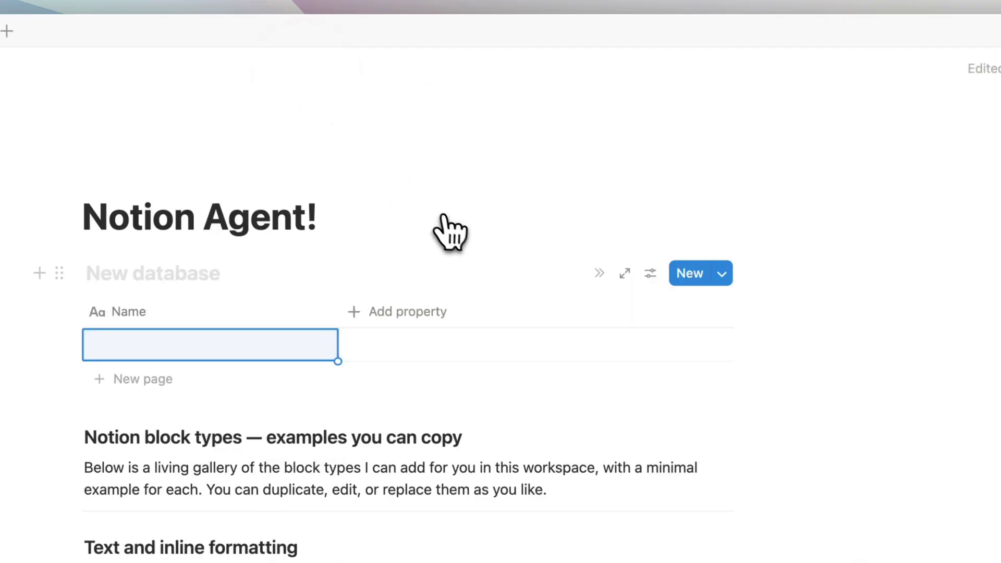
pyautogui.click(722, 273)
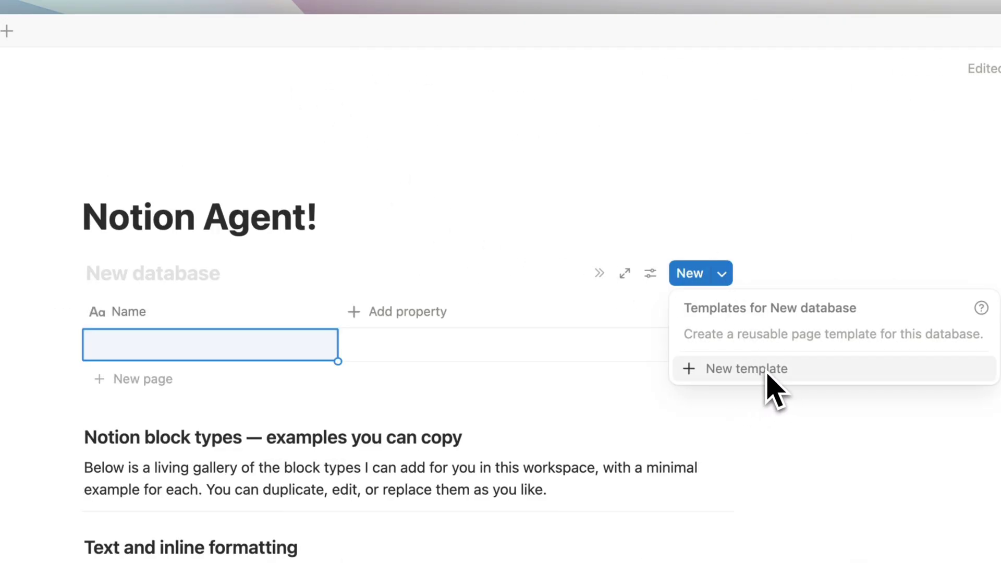
# Close the templates list and select the Notion block types heading
pyautogui.click(600, 275)
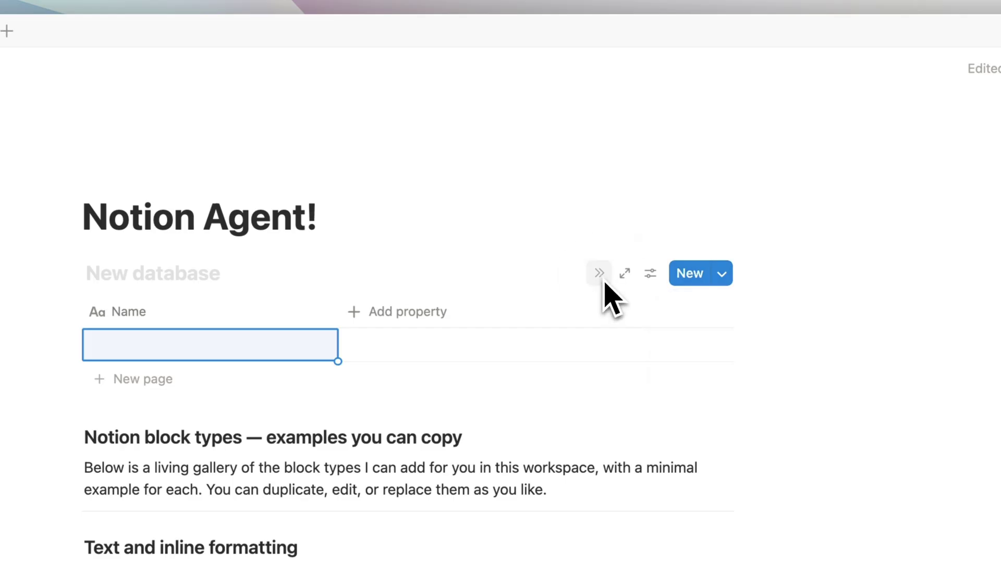
pyautogui.click(690, 273)
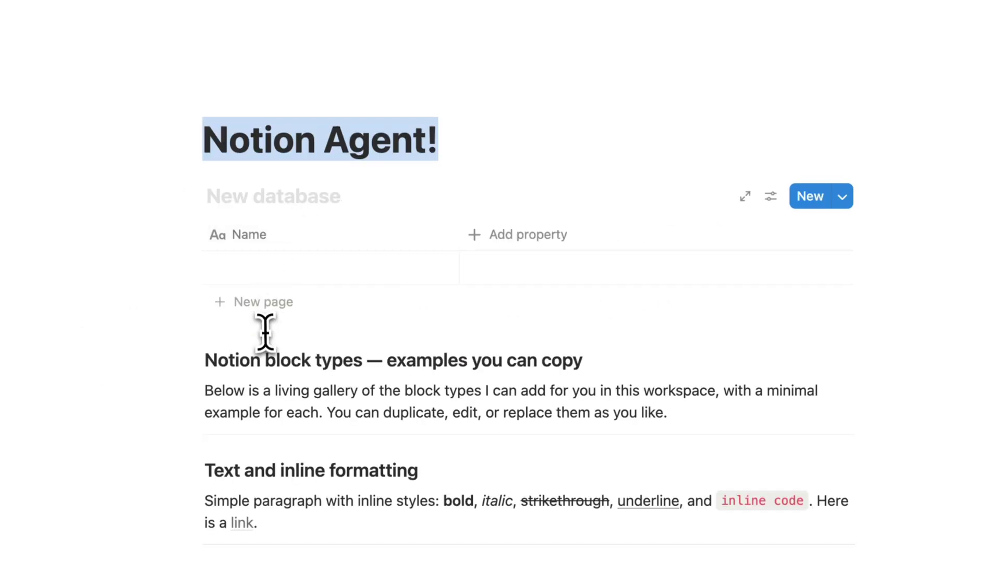
pyautogui.doubleClick(262, 371)
pyautogui.tripleClick(262, 371)
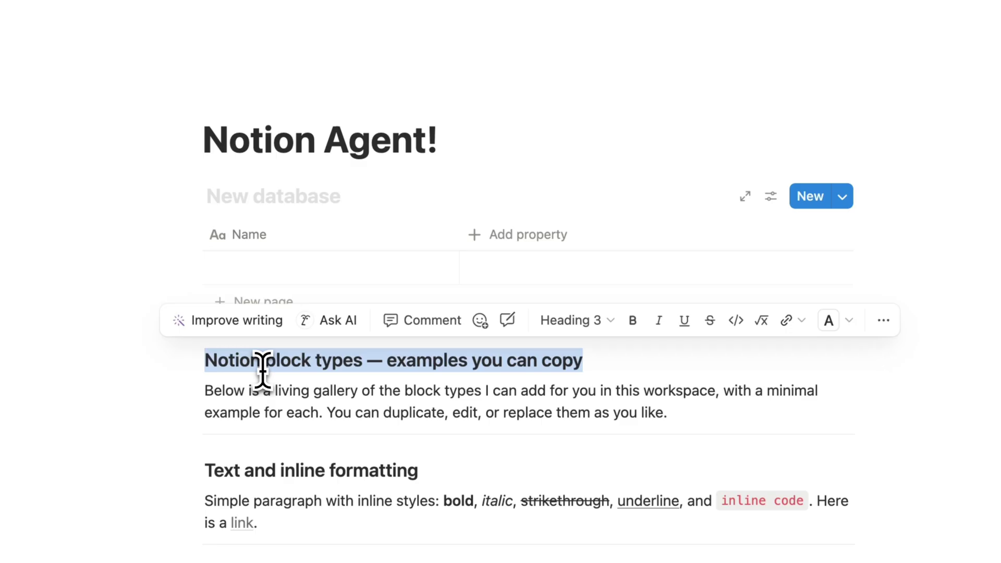
# Start a comment on the heading, then begin adding a new database property
pyautogui.click(432, 320)
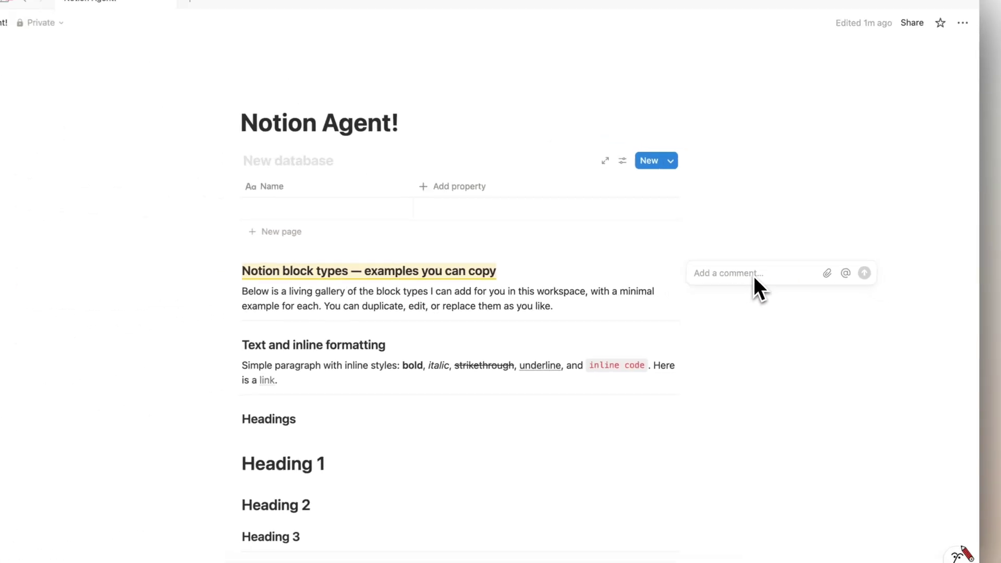
pyautogui.click(755, 276)
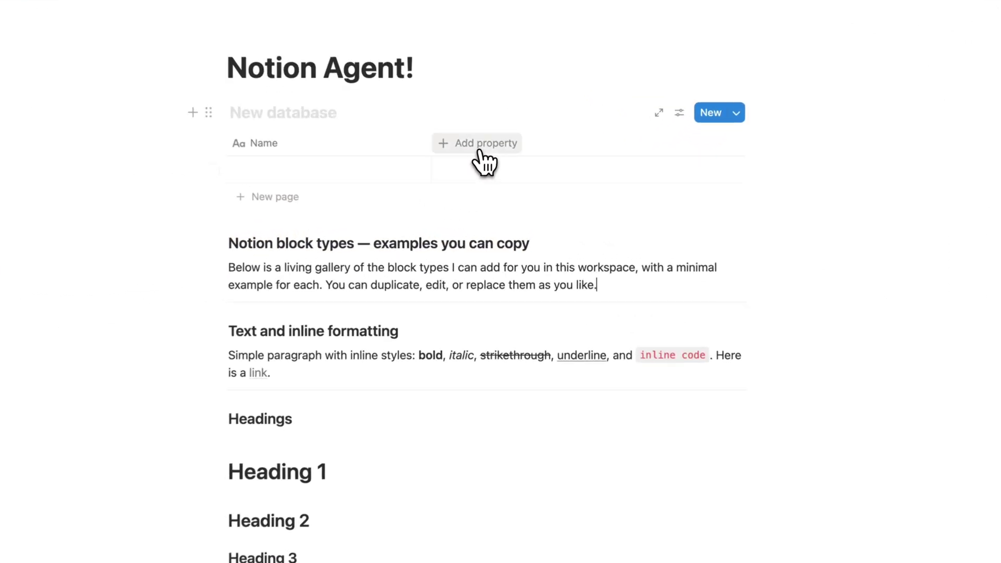
pyautogui.click(492, 193)
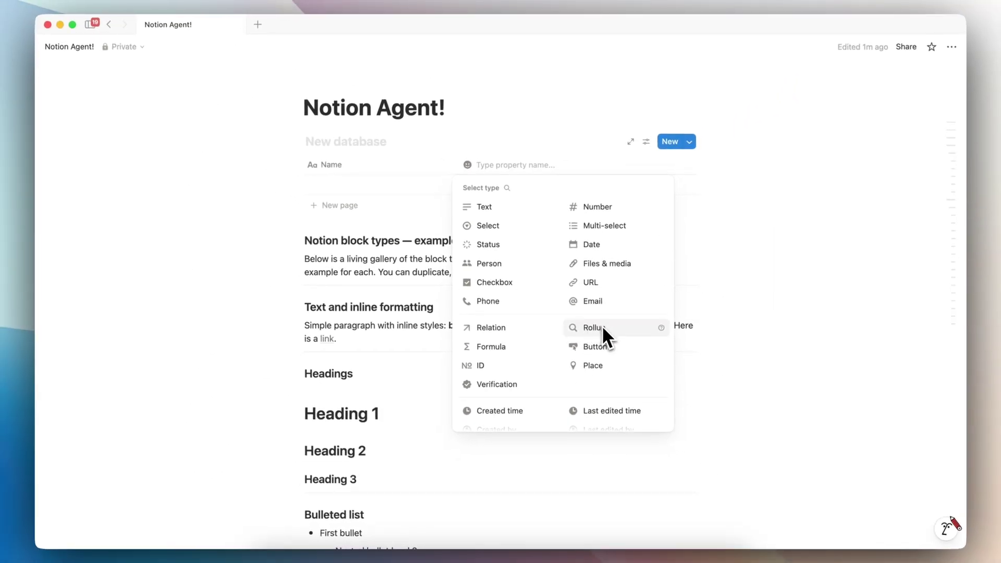
# Cancel the new property, then add and delete a /form block below the page title
pyautogui.click(690, 274)
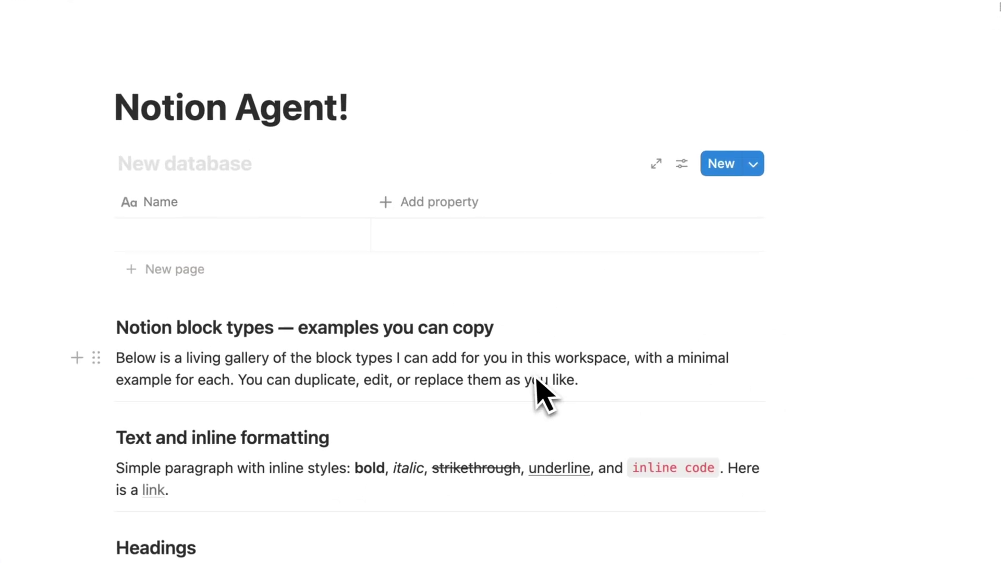
pyautogui.click(368, 117)
pyautogui.press('Return')
pyautogui.write('/form')
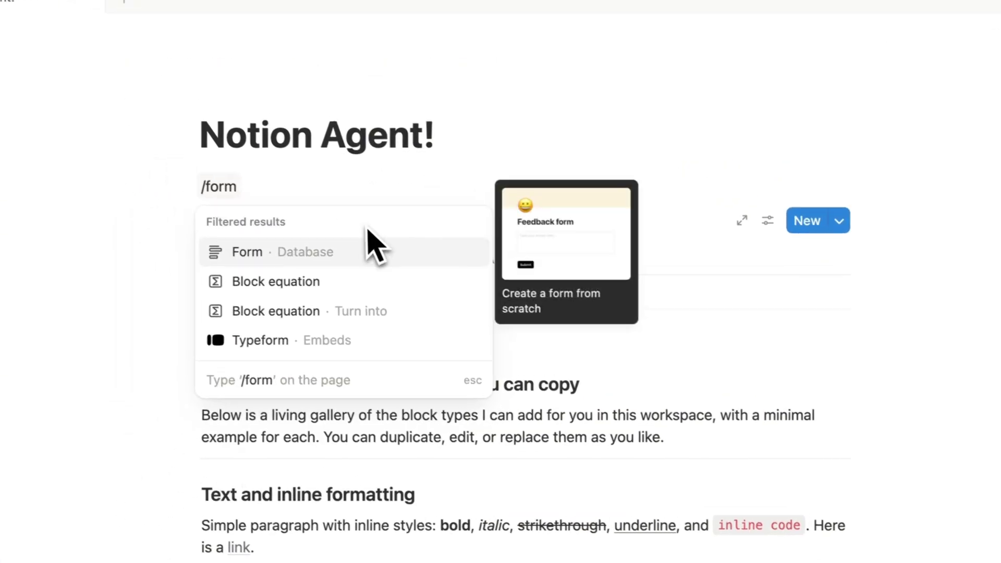
pyautogui.click(382, 222)
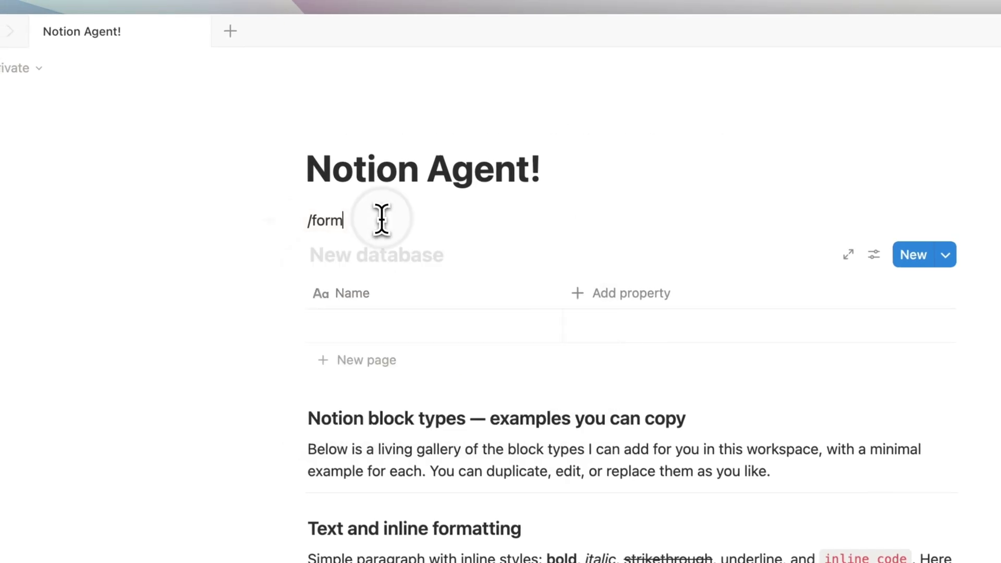
pyautogui.doubleClick(381, 219)
pyautogui.press('BackSpace')
pyautogui.write('/')
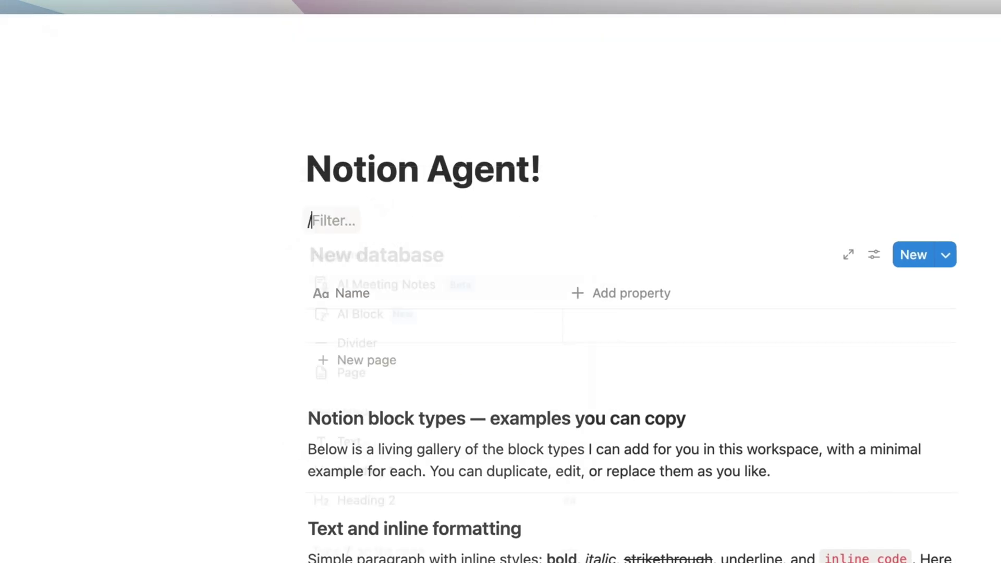
pyautogui.write('butt')
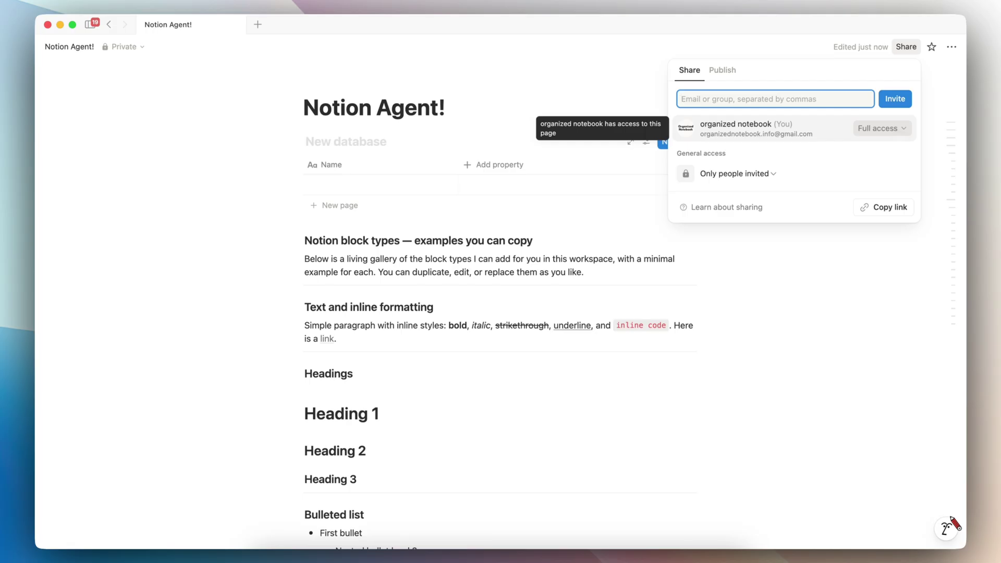
# Check the owner's Full access level choices, then close the sharing panel
pyautogui.click(881, 128)
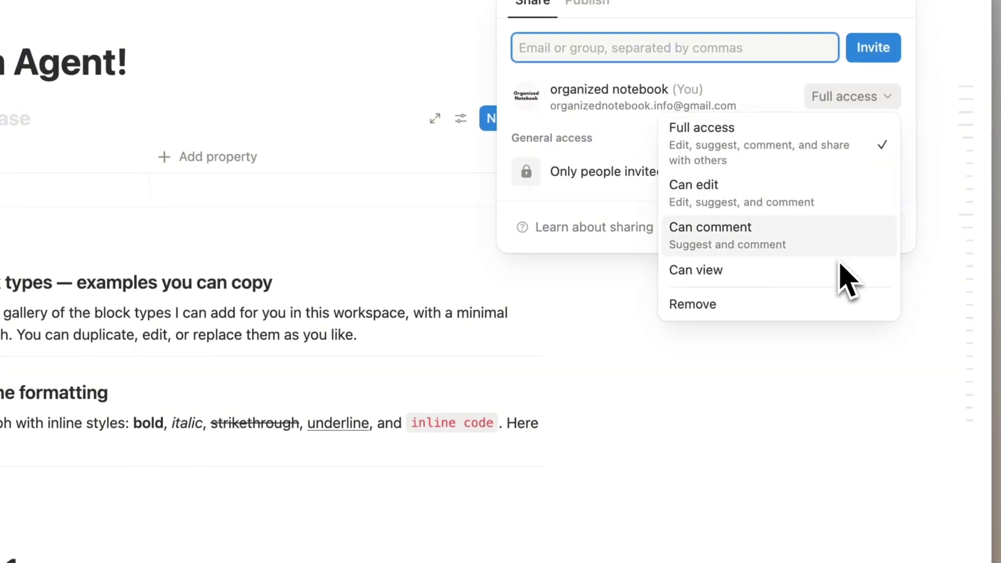
pyautogui.click(726, 399)
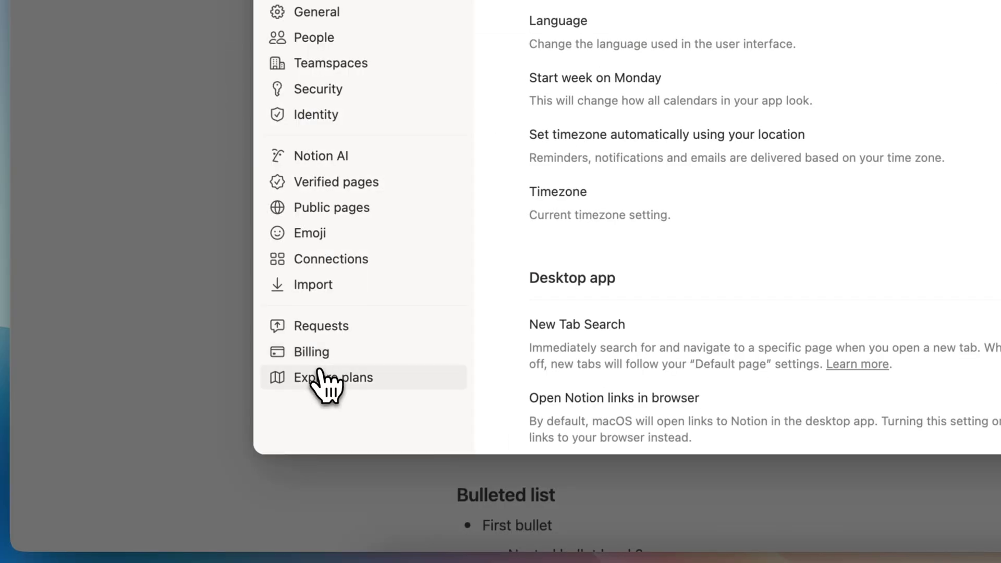
pyautogui.click(324, 378)
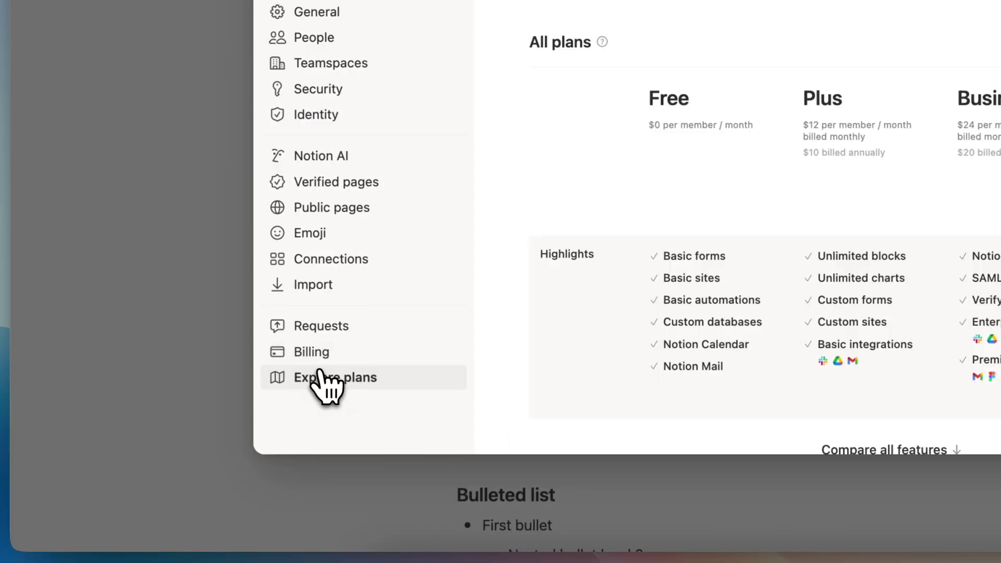